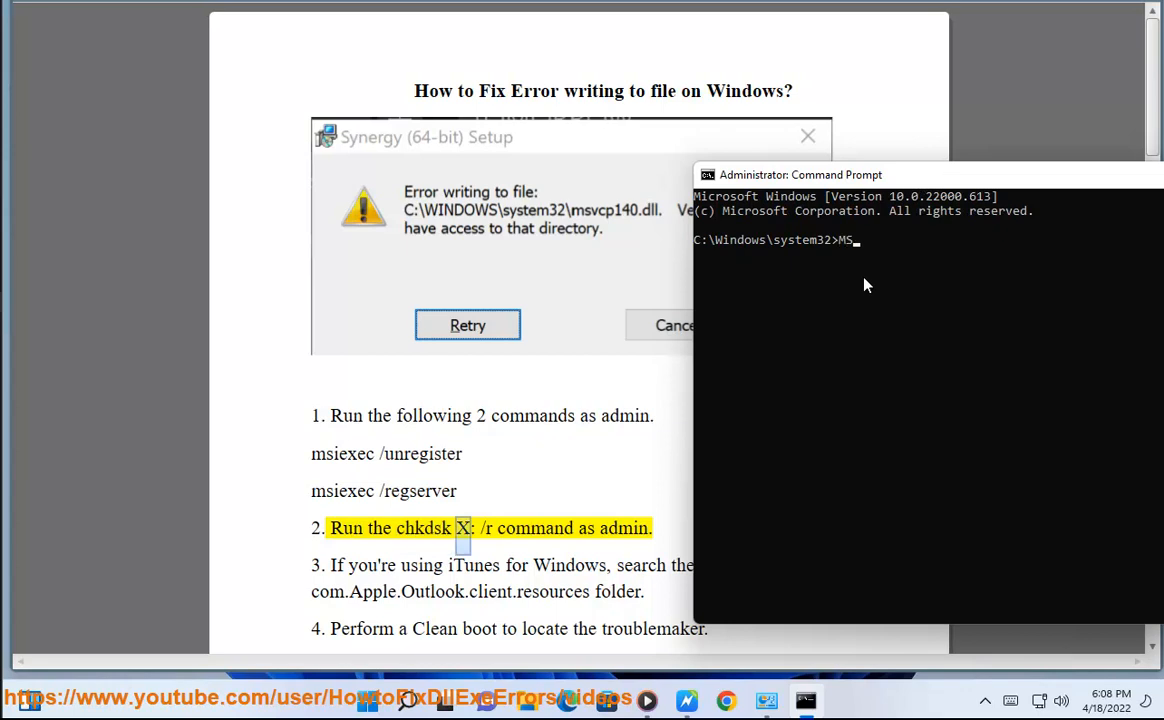
Step: Copy the word "Apple" from the com.Apple.Outlook.client.resources folder name in item 3 of the document
click(427, 466)
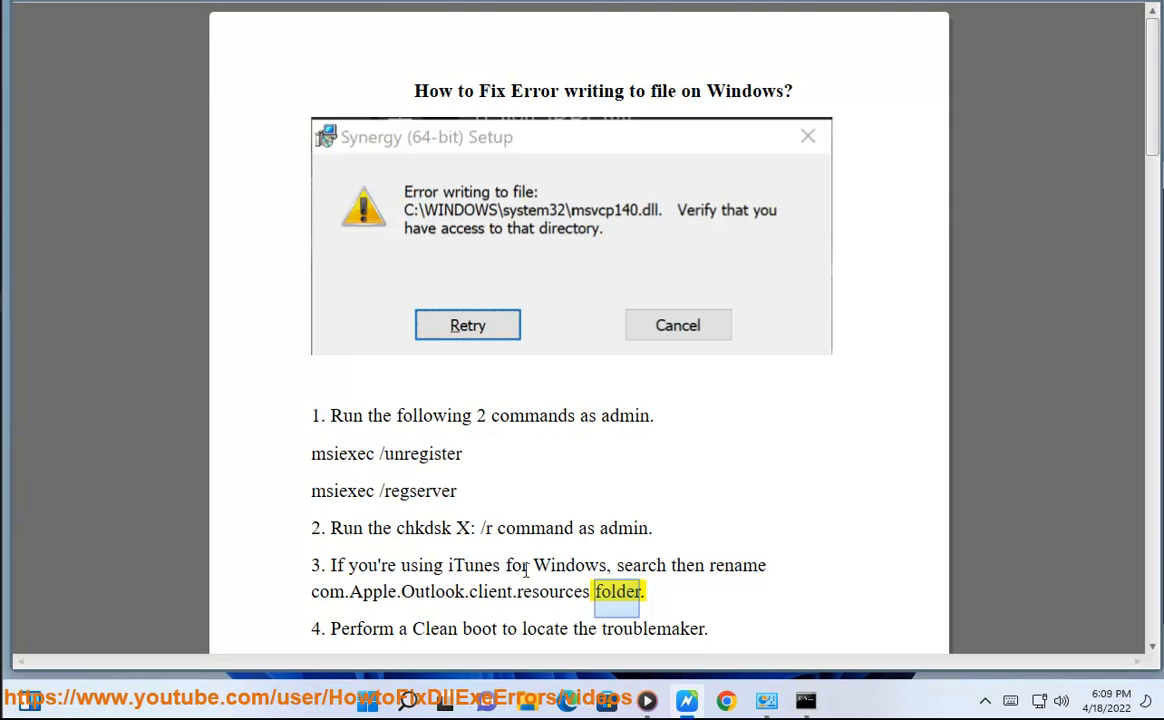
right_click(385, 592)
click(454, 434)
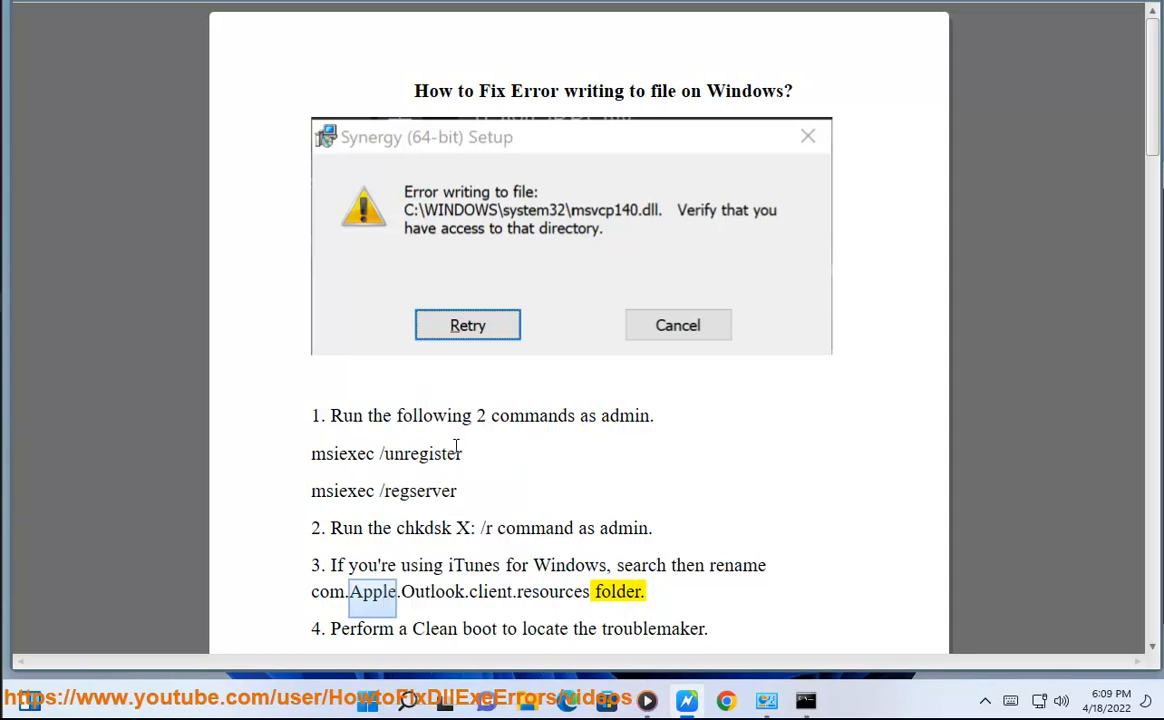
Step: Open Local Disk (C:) in File Explorer, enter the copied word "Apple" as its search term, and minimize the window
key(super+e)
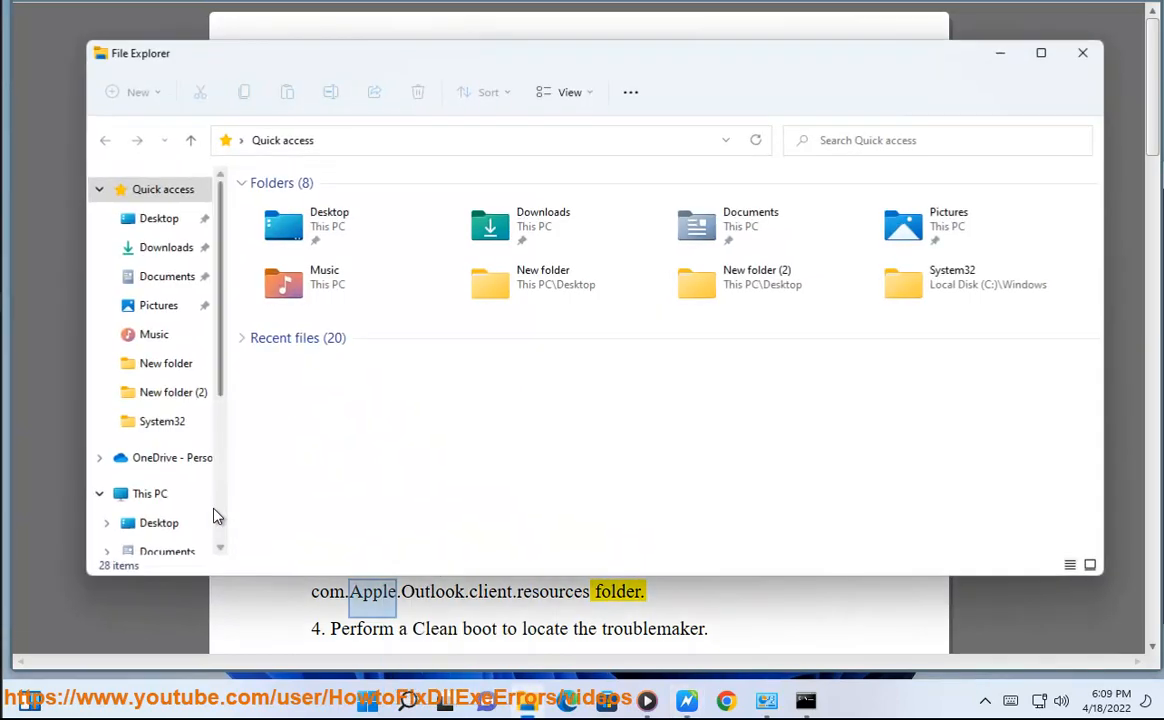
click(152, 494)
double_click(330, 357)
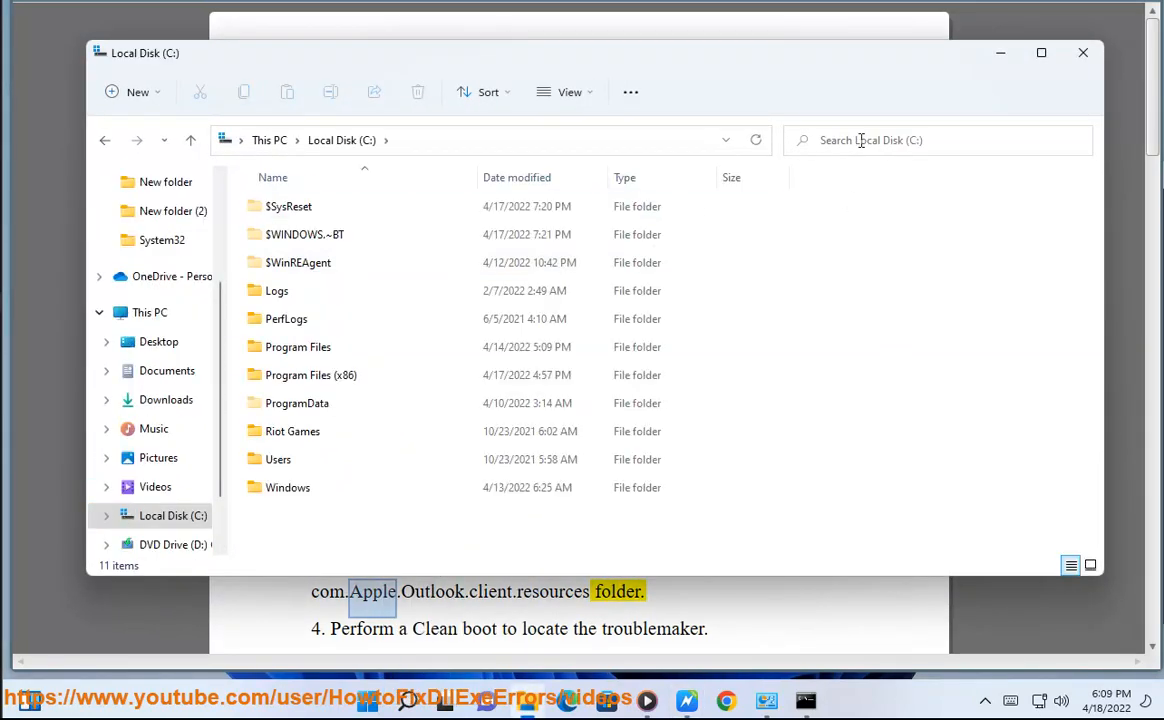
right_click(826, 140)
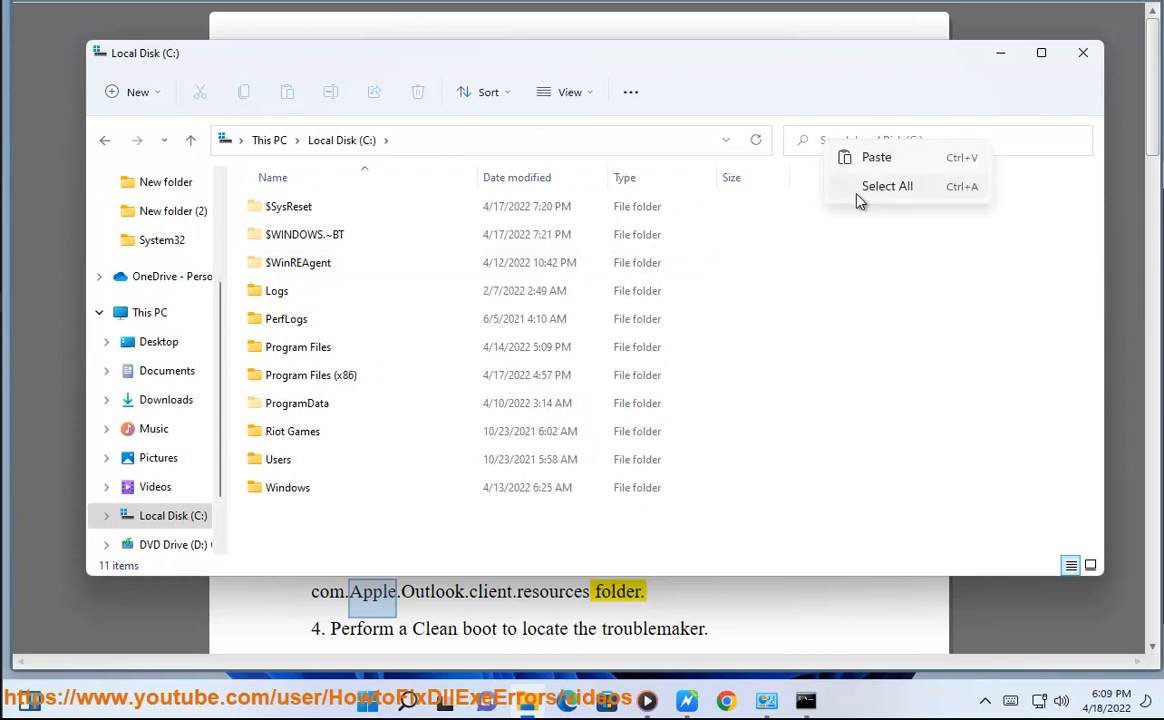
click(864, 165)
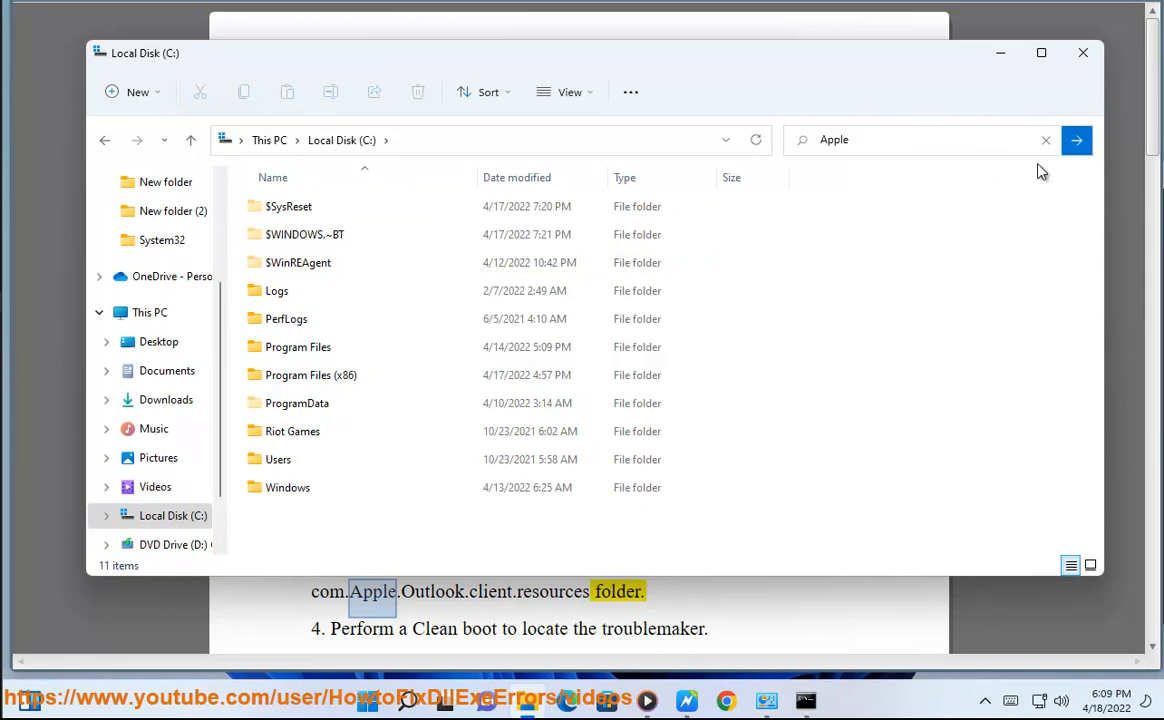
click(1000, 52)
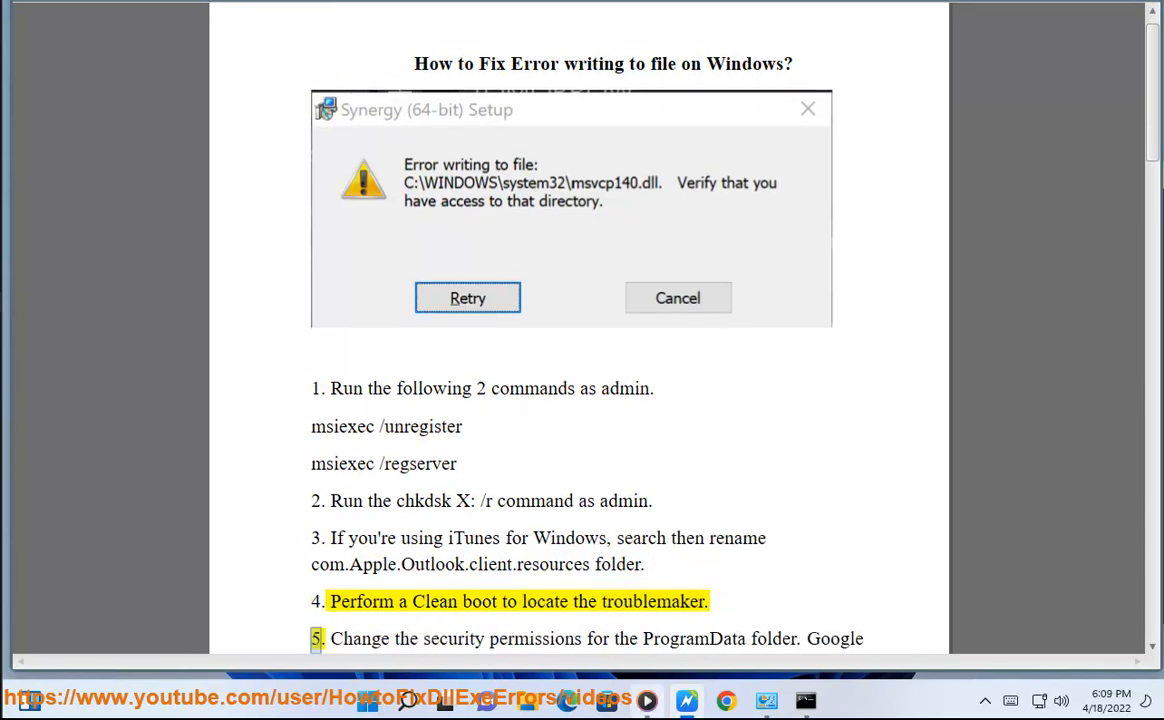
Step: Switch to Chrome, search Google for "windows Clean Boot", and highlight the Microsoft Support result
click(726, 701)
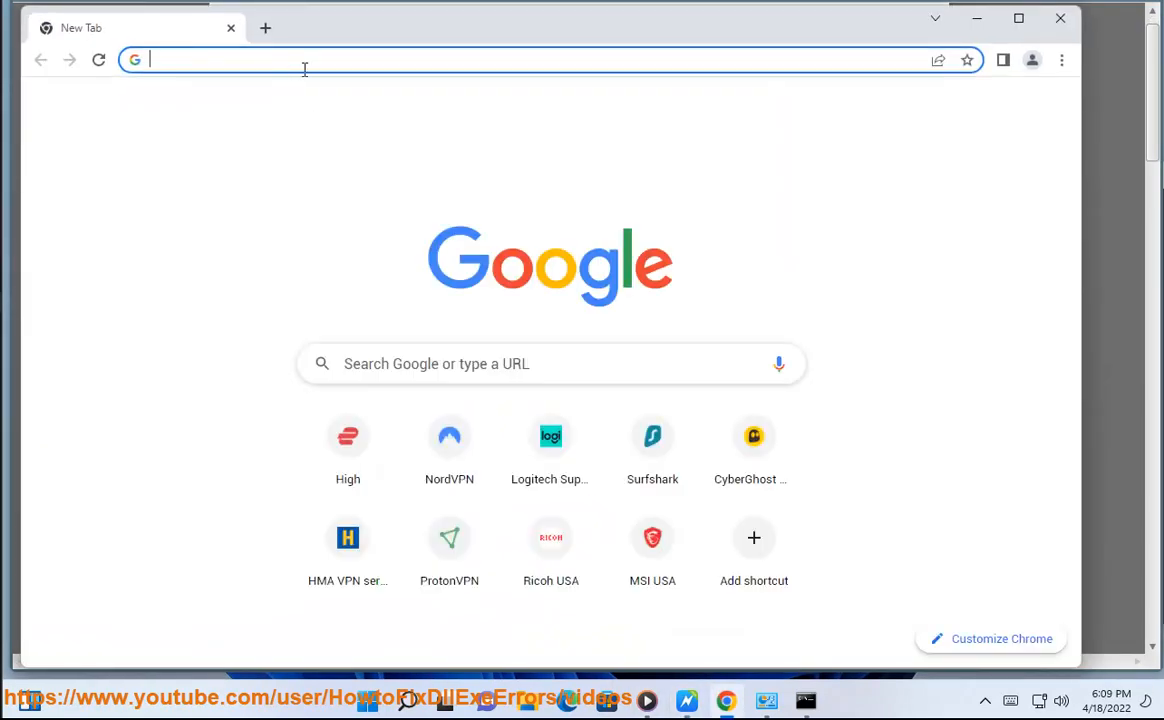
text(WINDOWS C)
key(Down)
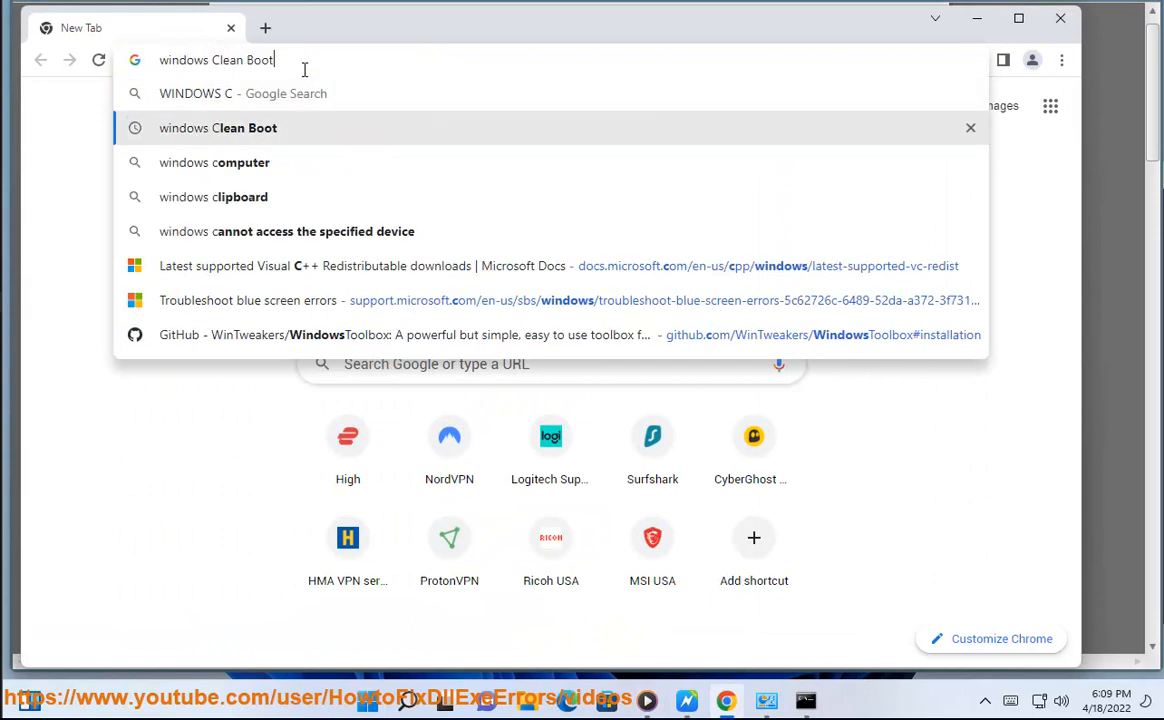
key(Return)
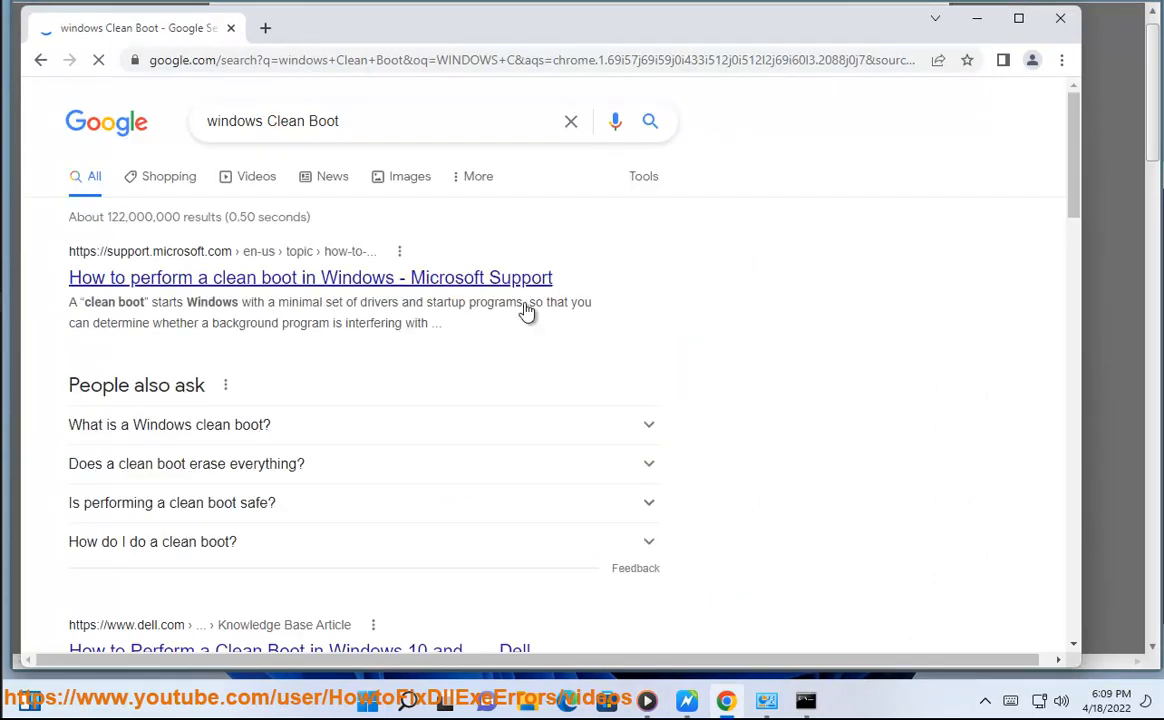
drag(442, 325, 4, 252)
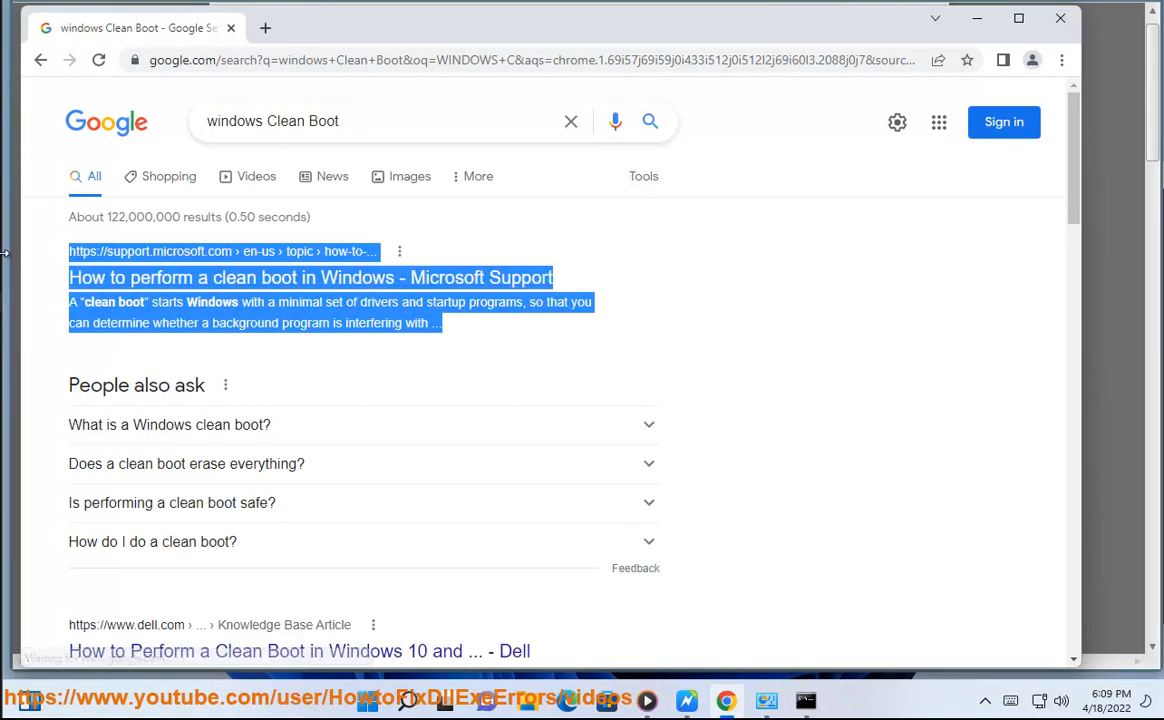
Step: Open System Configuration with MSCONFIG, hide all Microsoft services, disable the remaining services, and cancel the changes
key(super+r)
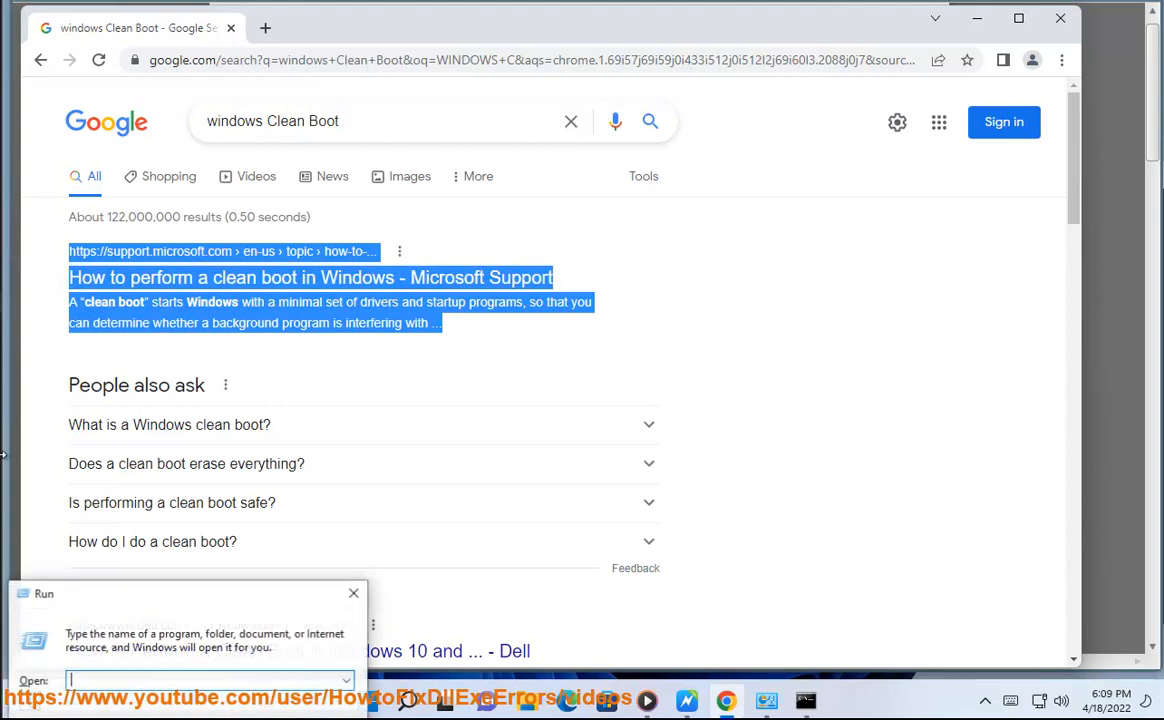
click(354, 593)
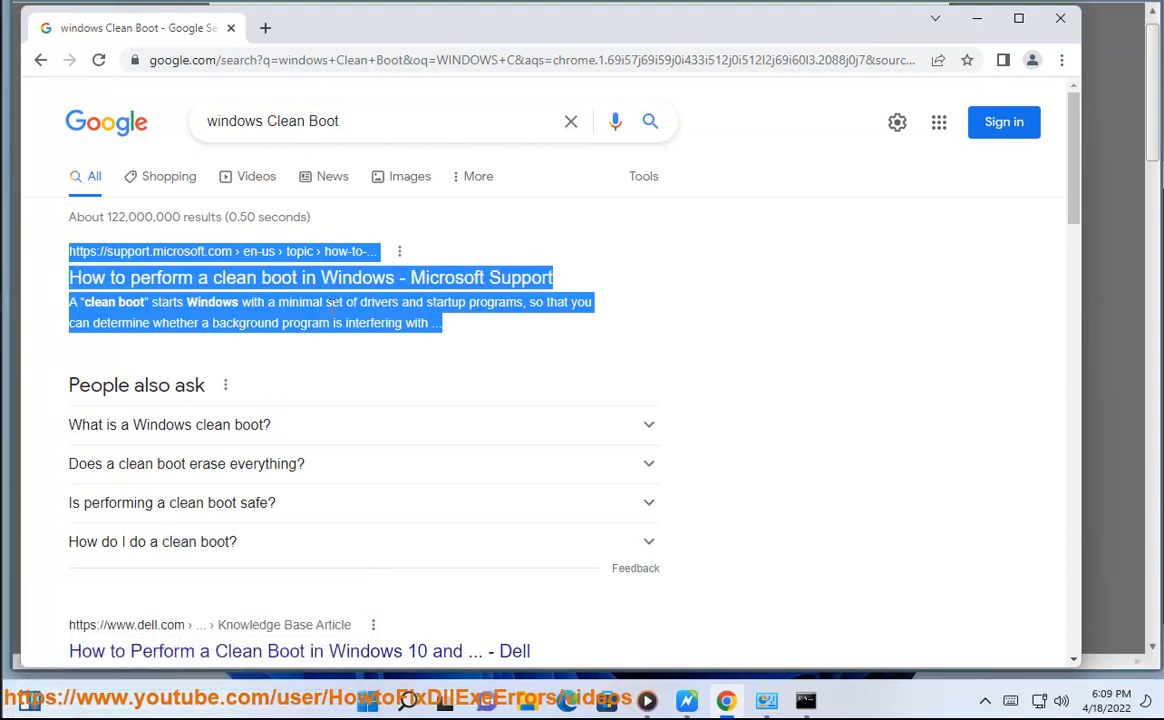
key(super+r)
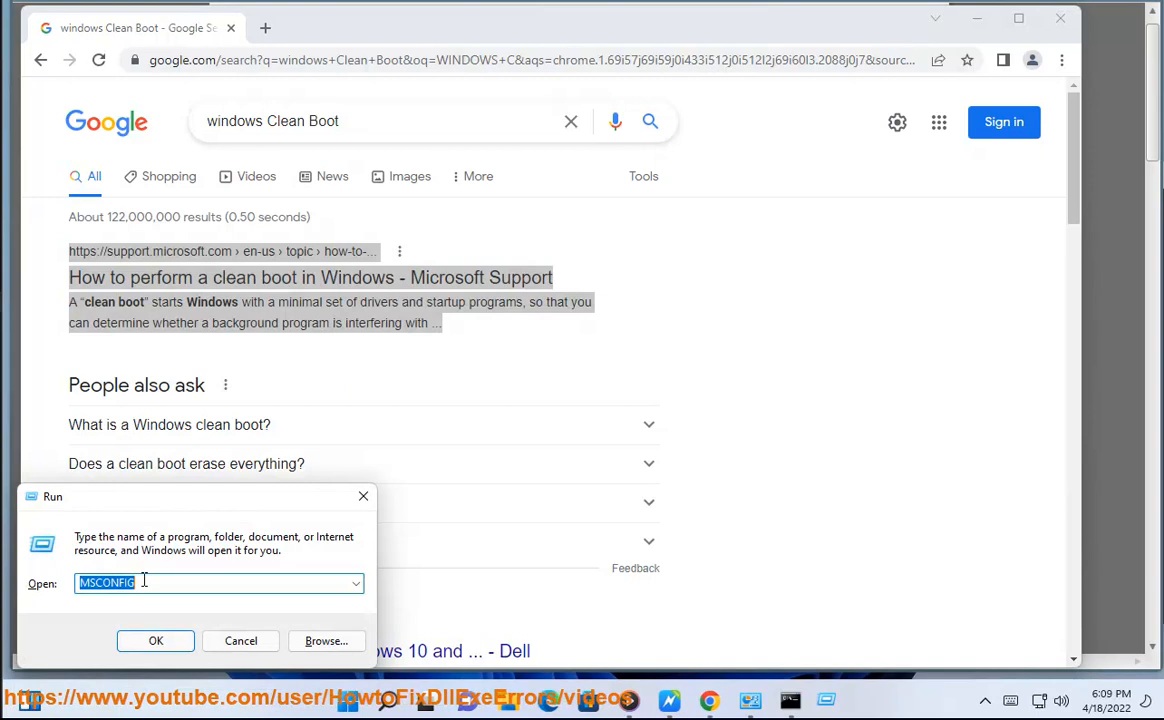
click(153, 639)
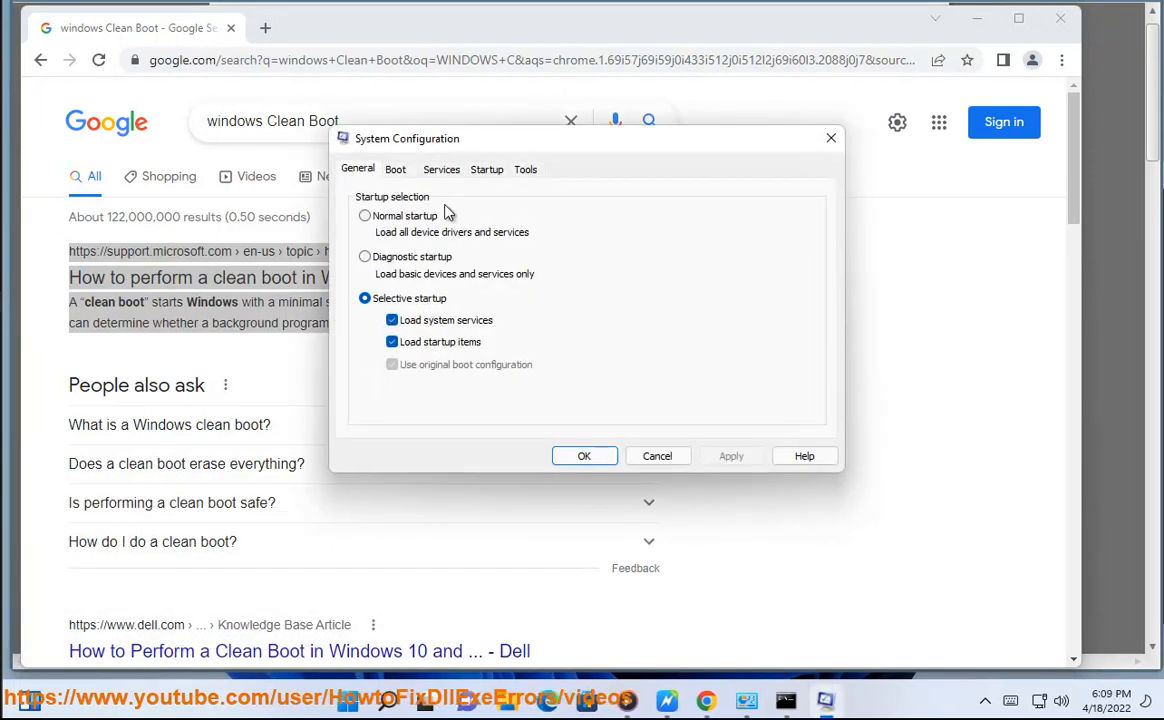
click(442, 171)
click(352, 423)
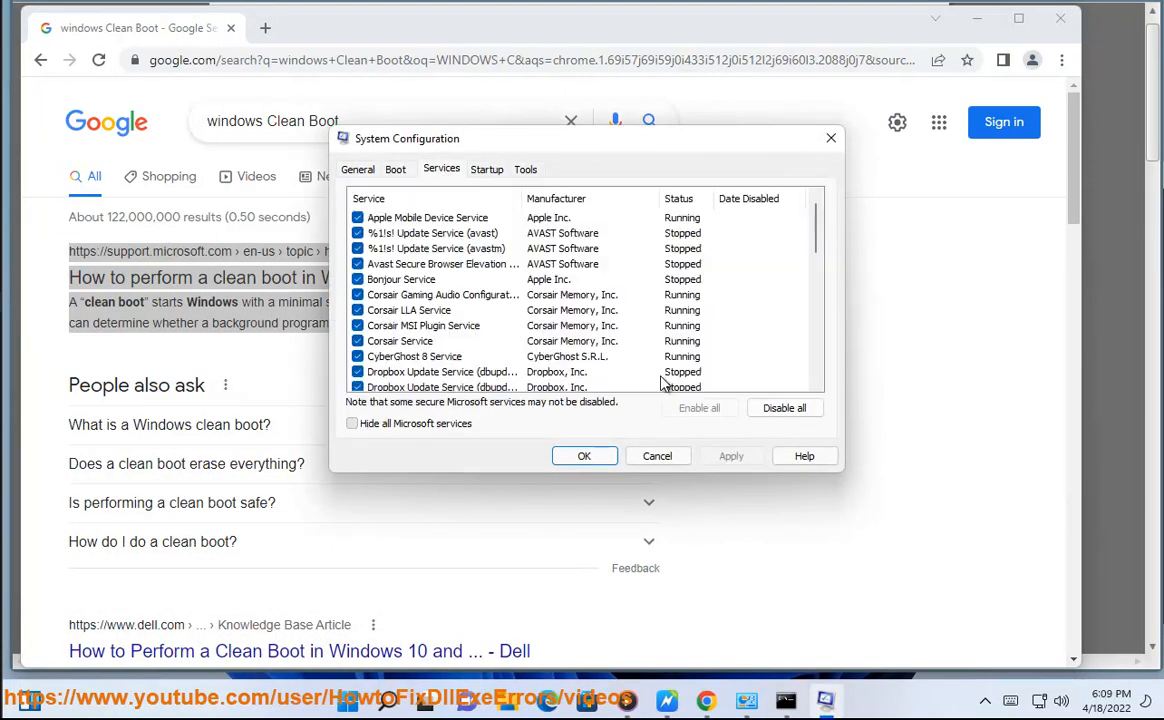
click(783, 408)
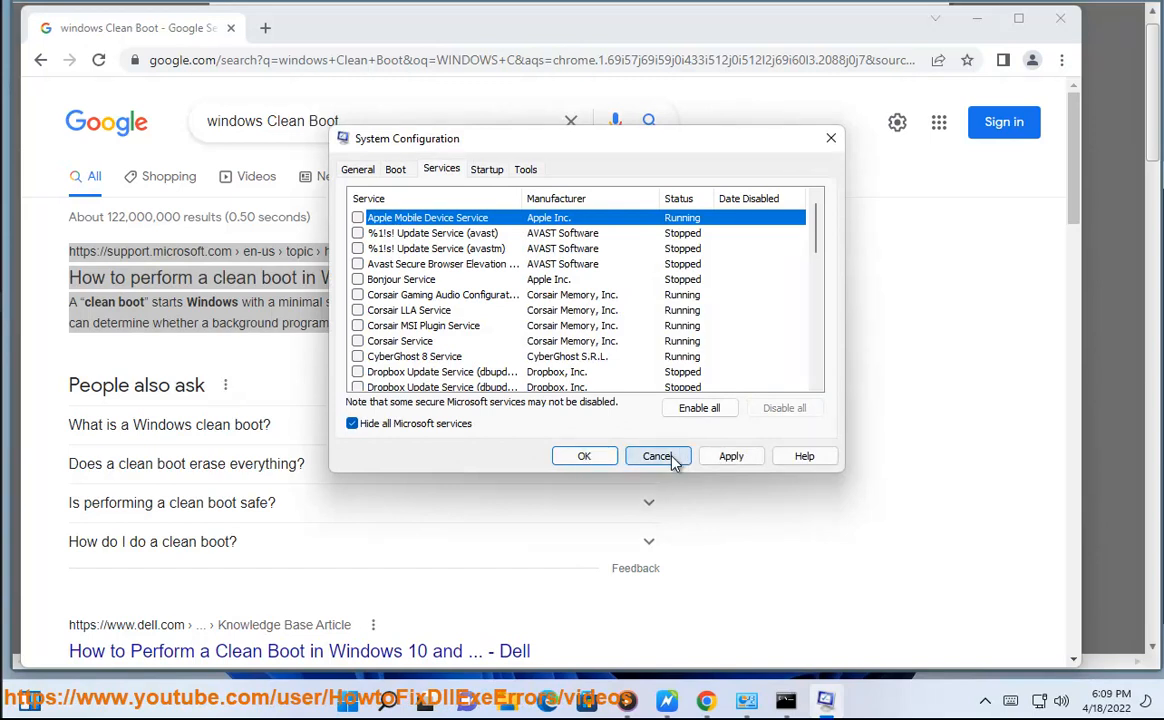
click(658, 456)
Step: Review the startup apps in Task Manager, then close it and minimize the browser
key(super+s)
text(TA)
click(340, 221)
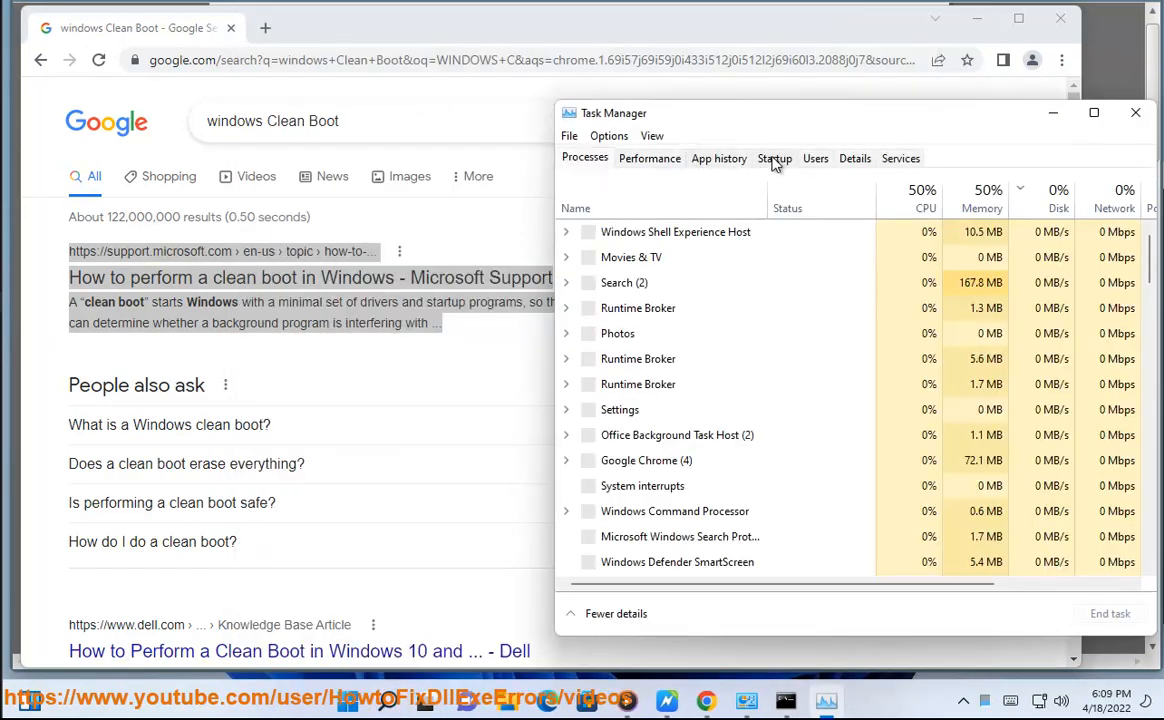
click(776, 160)
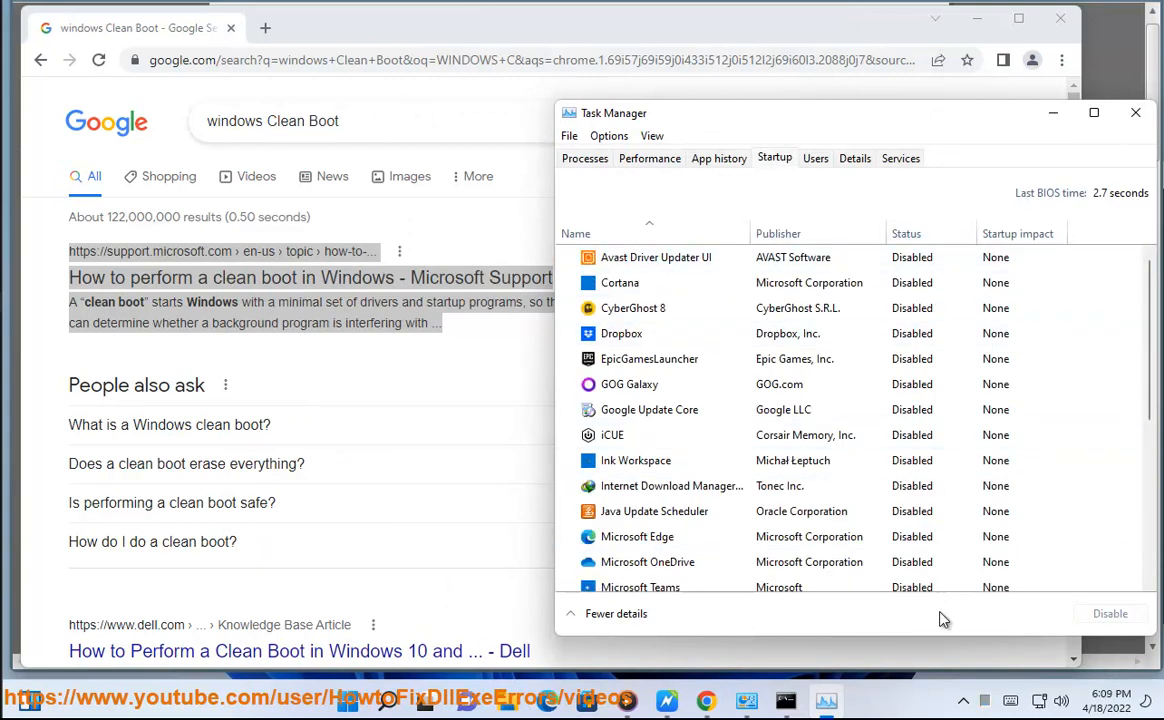
click(1136, 112)
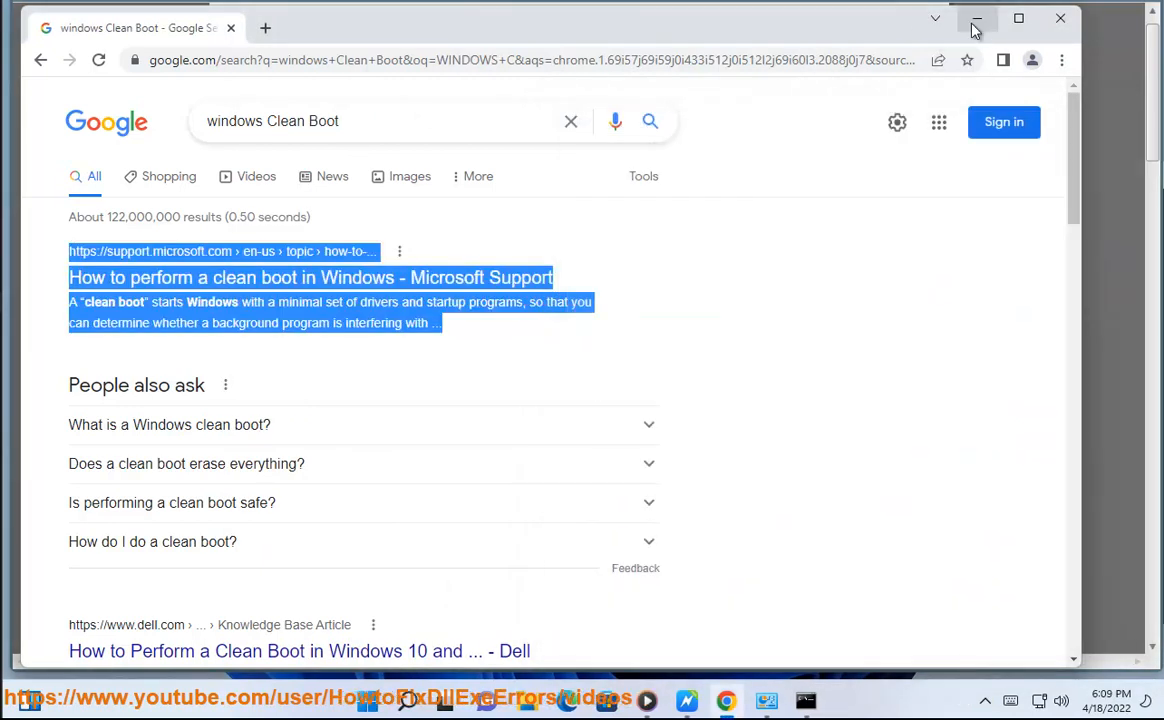
click(977, 19)
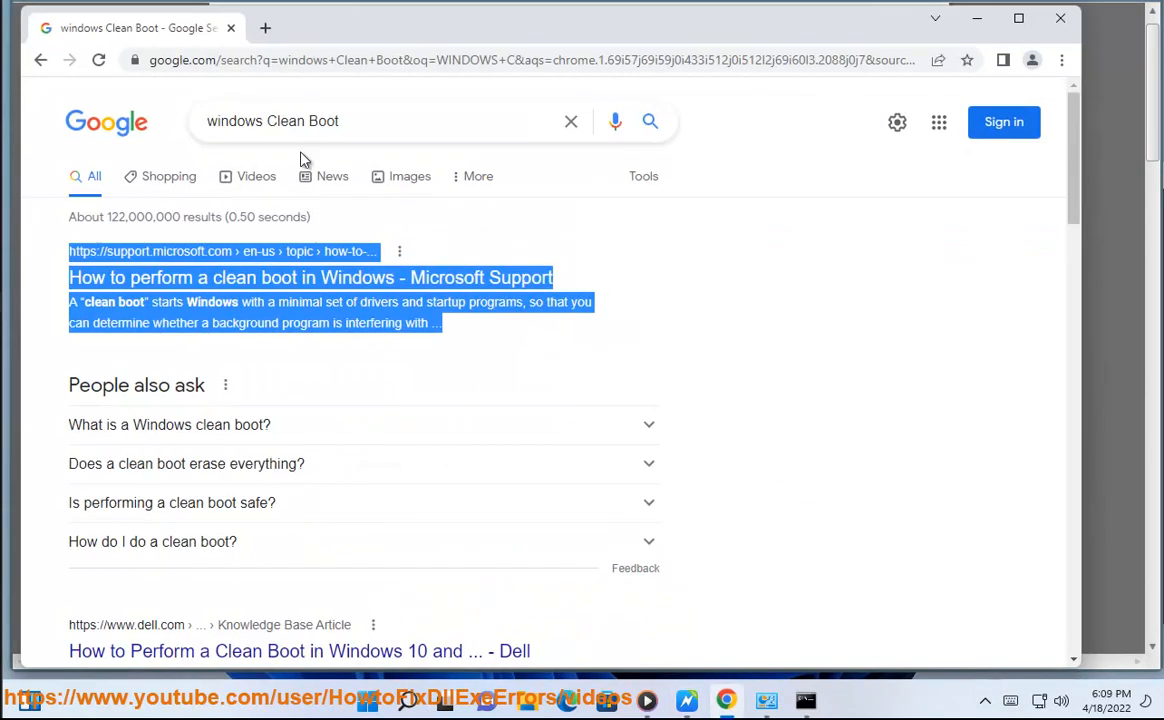
Step: Replace the Google query in Chrome with "take ownership" and run the search
drag(273, 137, 55, 130)
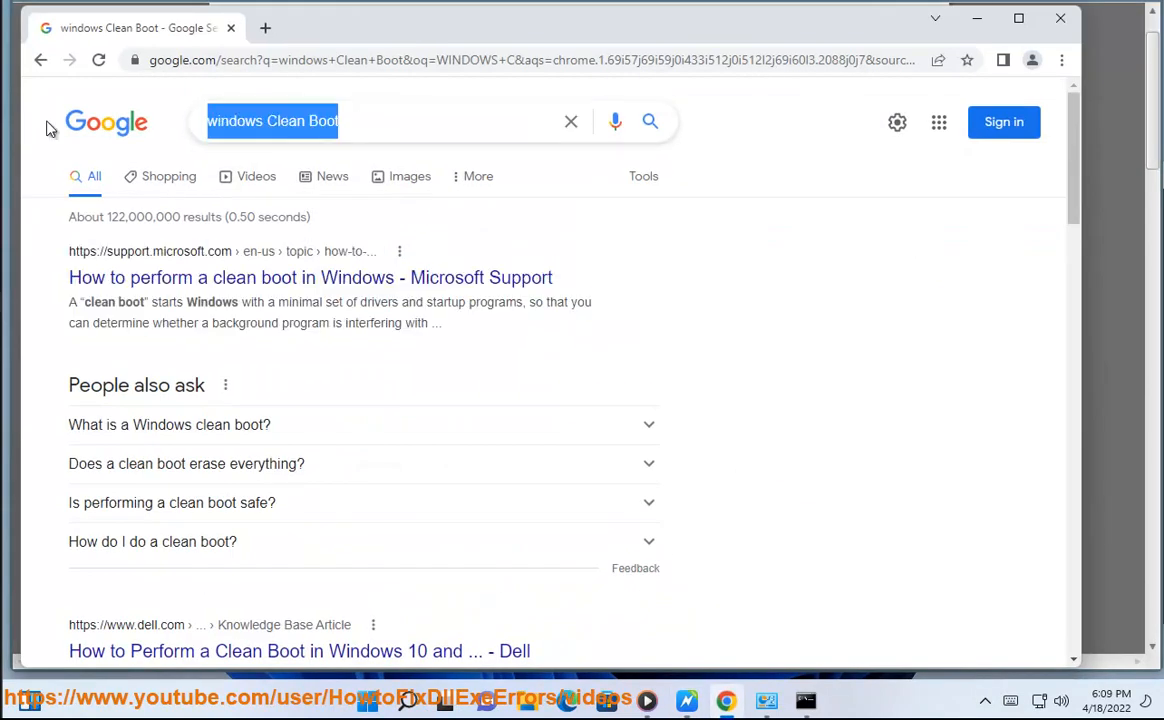
text(TAKE)
key(Down)
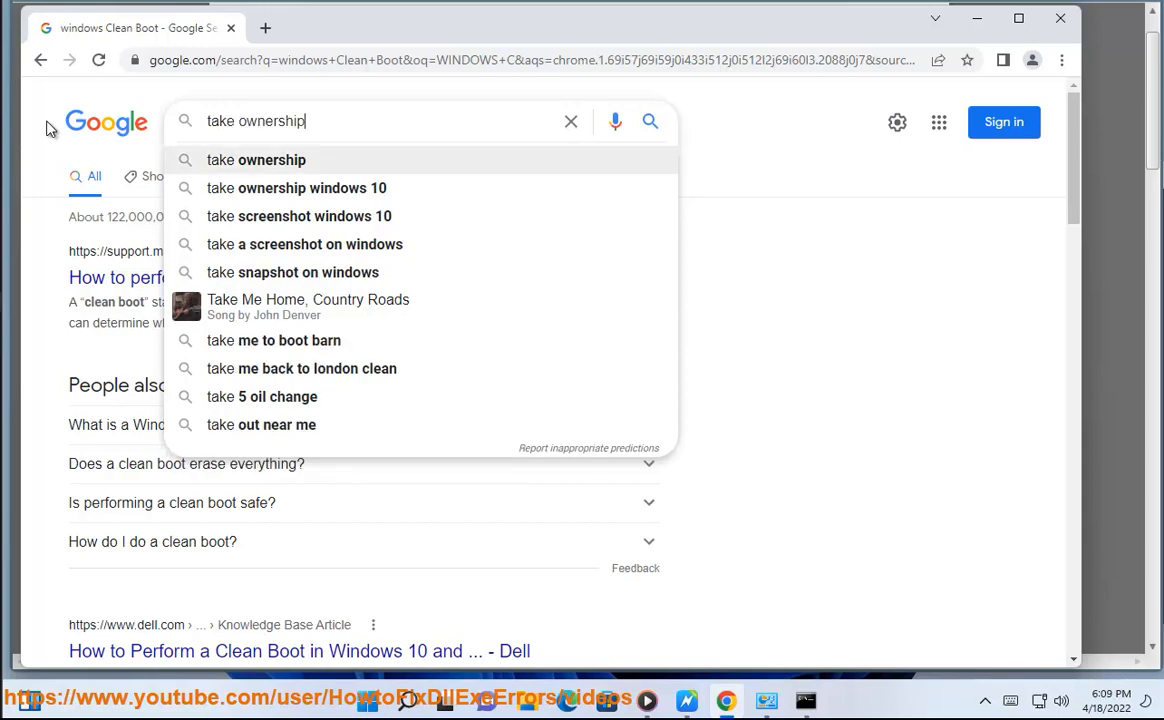
key(Return)
Step: Find and highlight the raymond.cc result "6 Tools To Take Ownership and Get Full Control Of Files", then minimize the browser
scroll(335, 475, down, 2)
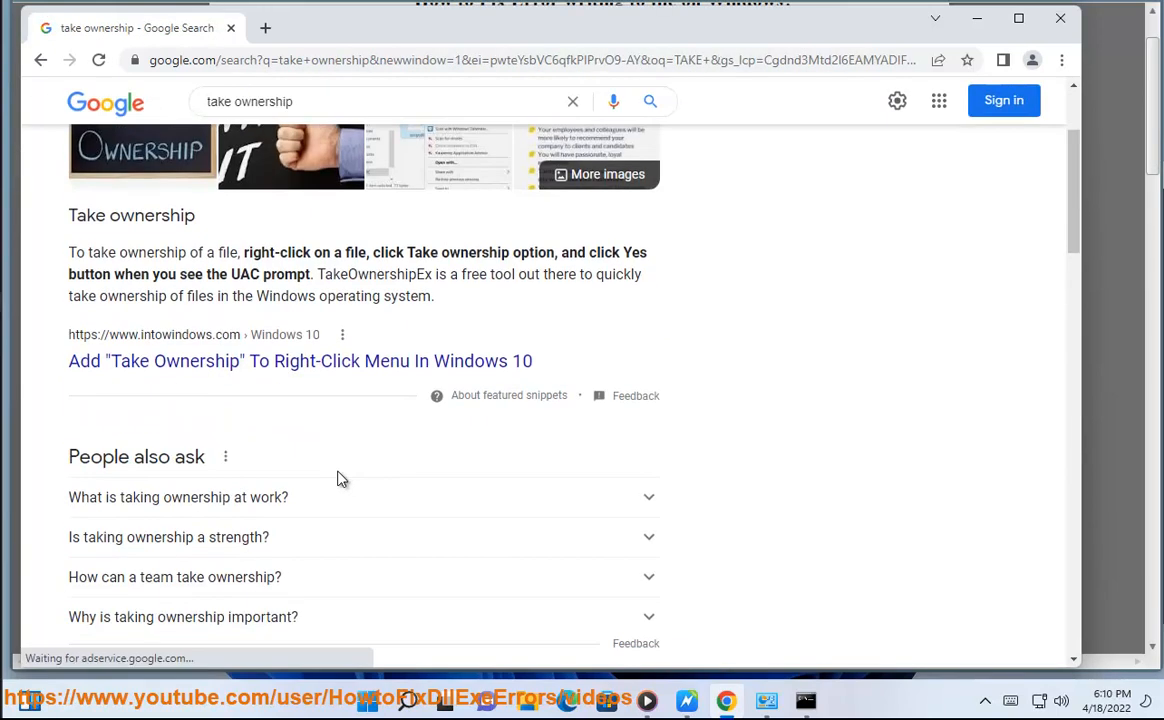
scroll(342, 475, down, 7)
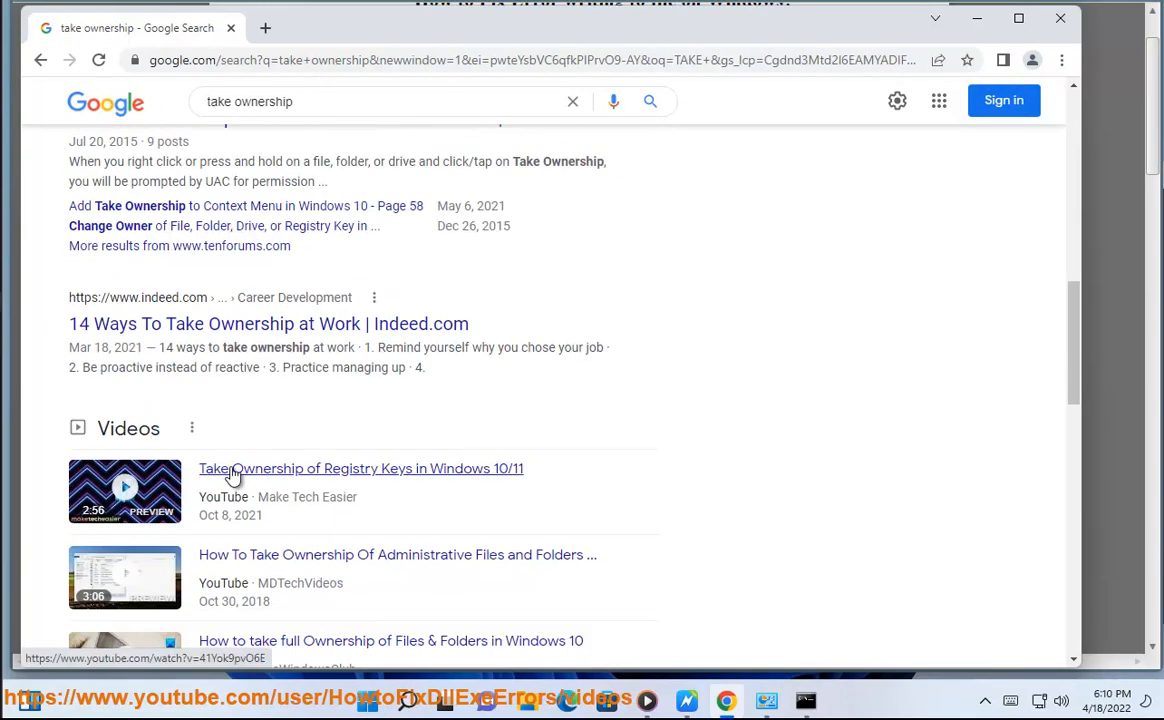
scroll(140, 416, down, 5)
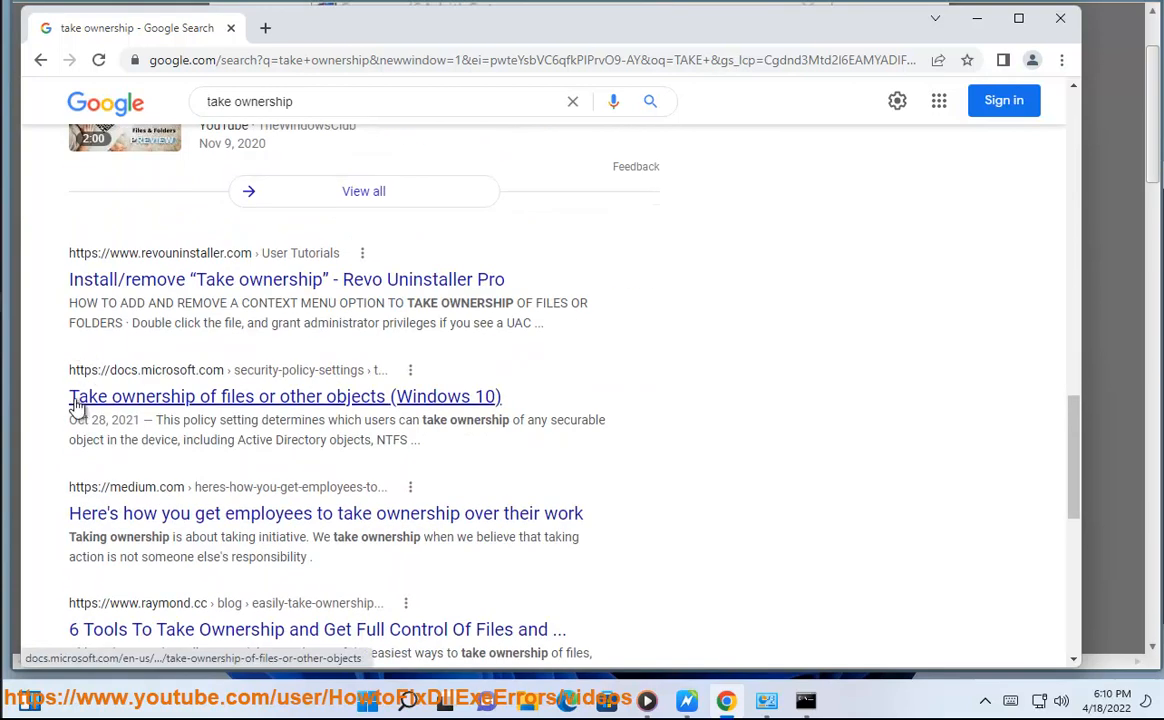
scroll(77, 390, down, 1)
drag(66, 539, 614, 553)
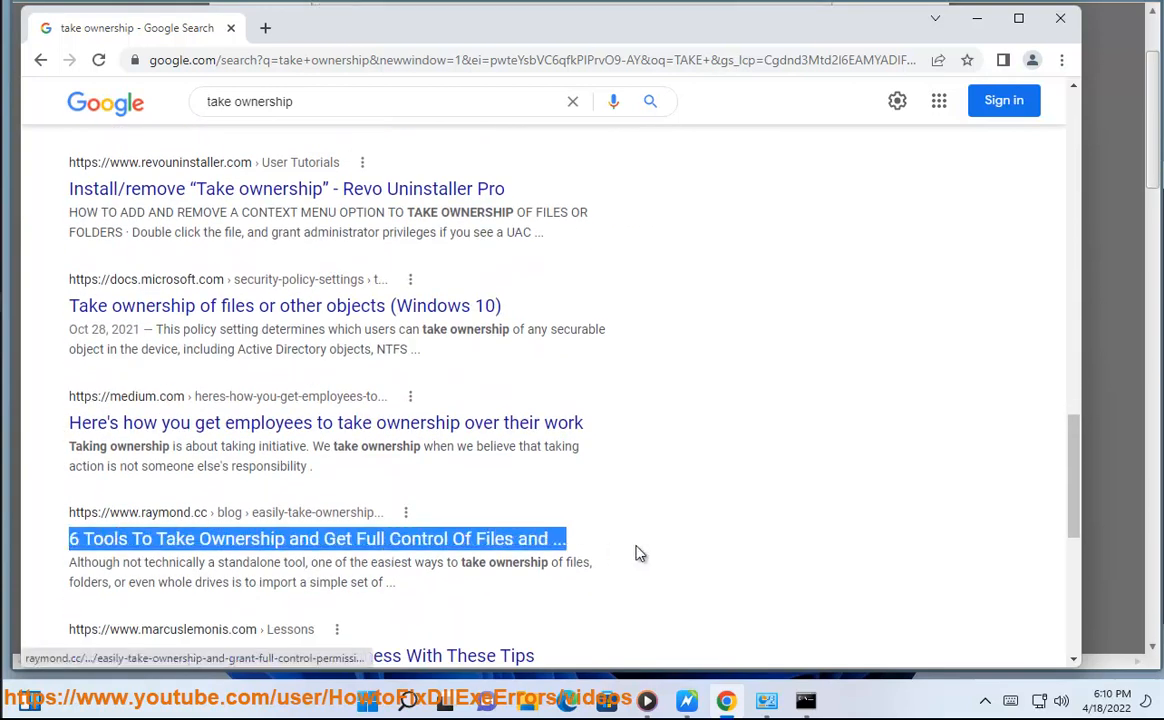
click(977, 18)
Step: Examine item 5 of the document on changing security permissions, including its Plan B icacls command
scroll(827, 451, down, 3)
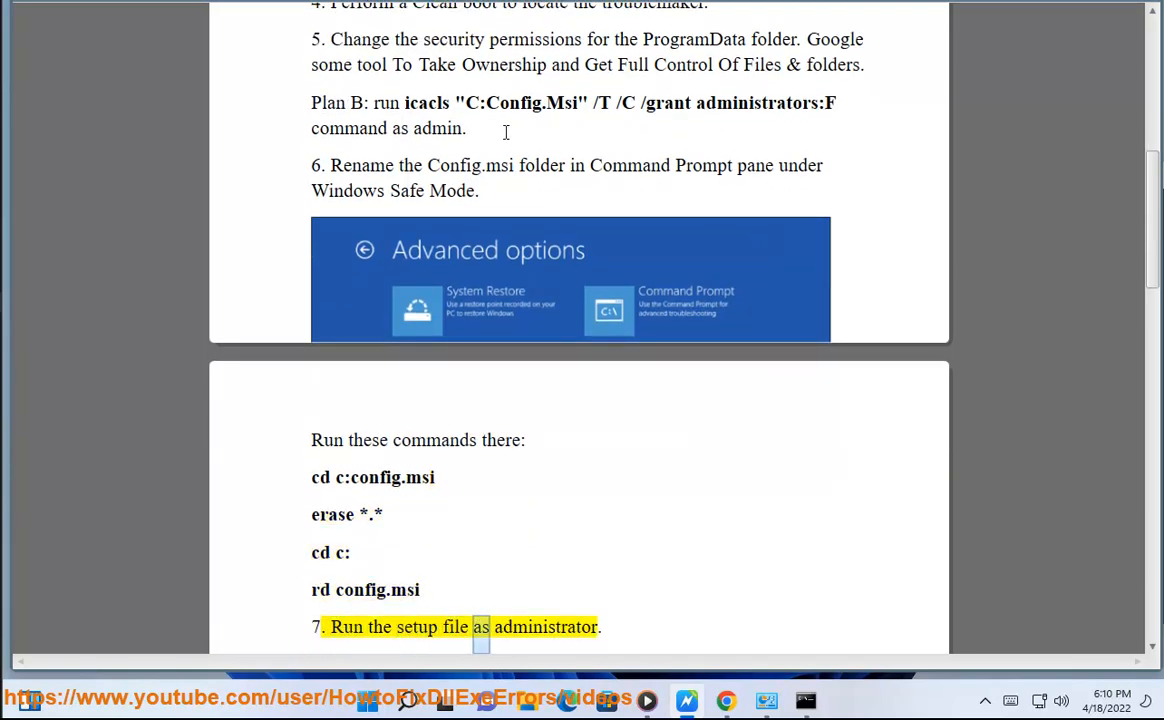
scroll(592, 270, up, 1)
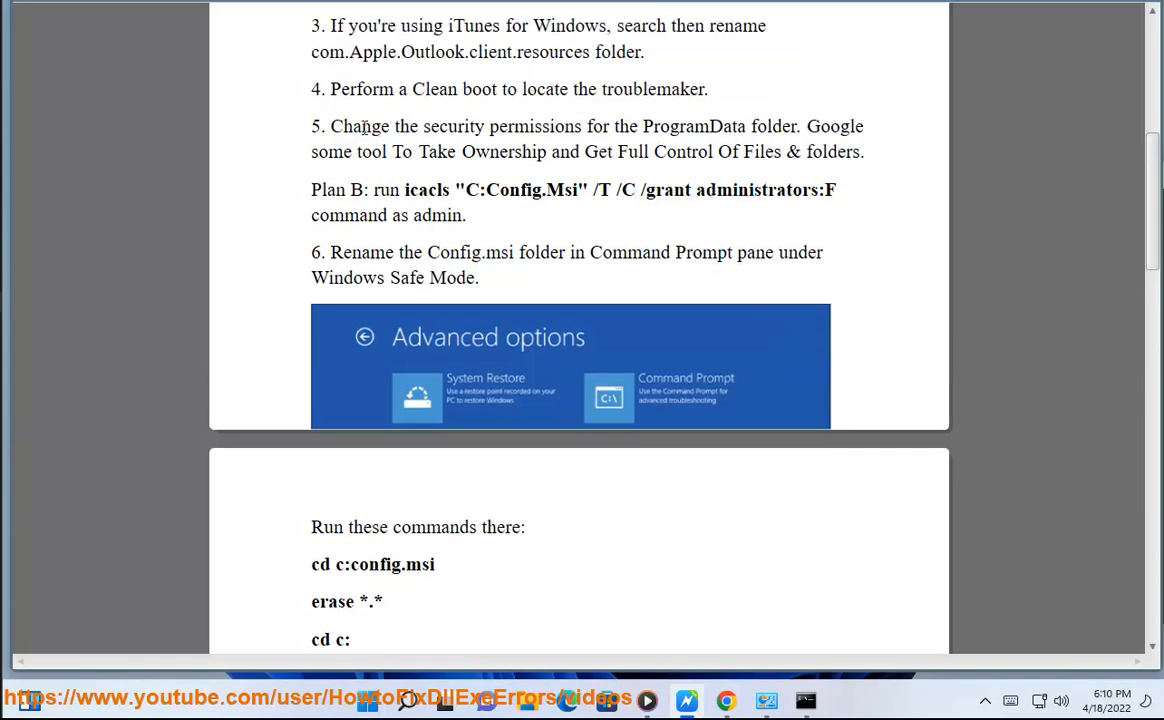
drag(353, 127, 573, 124)
double_click(371, 217)
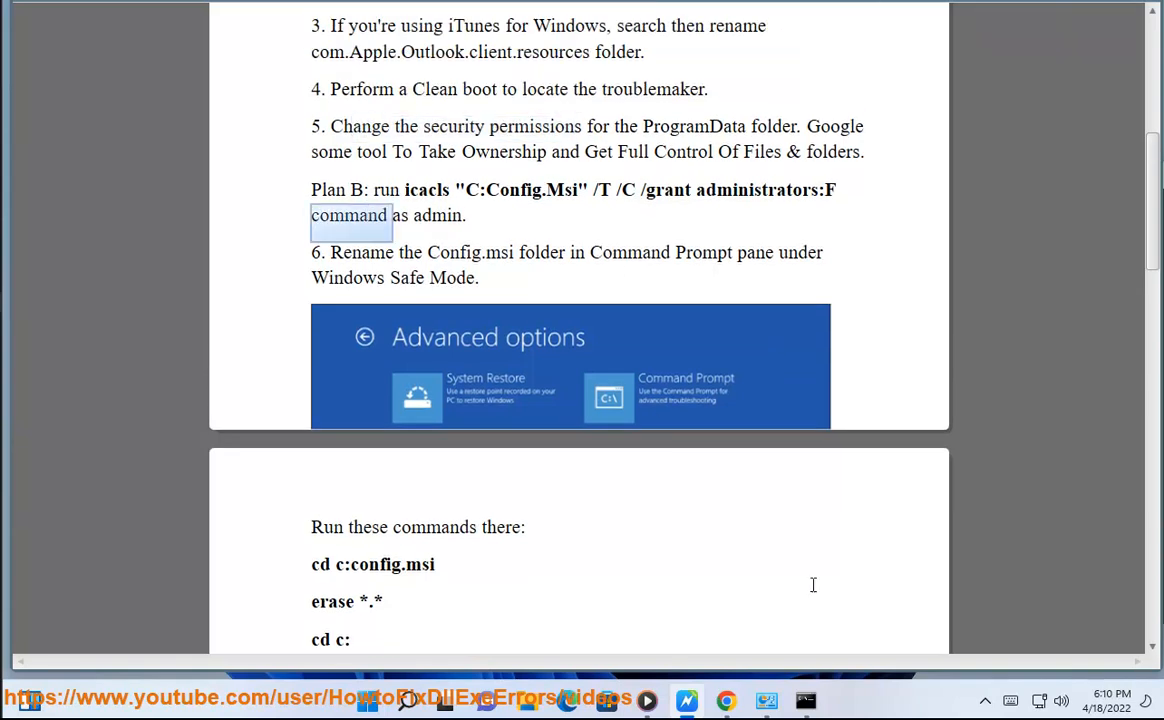
Step: Replace the unfinished command in the administrator Command Prompt with "ICACLS...."
click(807, 701)
key(BackSpace)
key(BackSpace)
key(BackSpace)
key(BackSpace)
key(BackSpace)
key(BackSpace)
key(BackSpace)
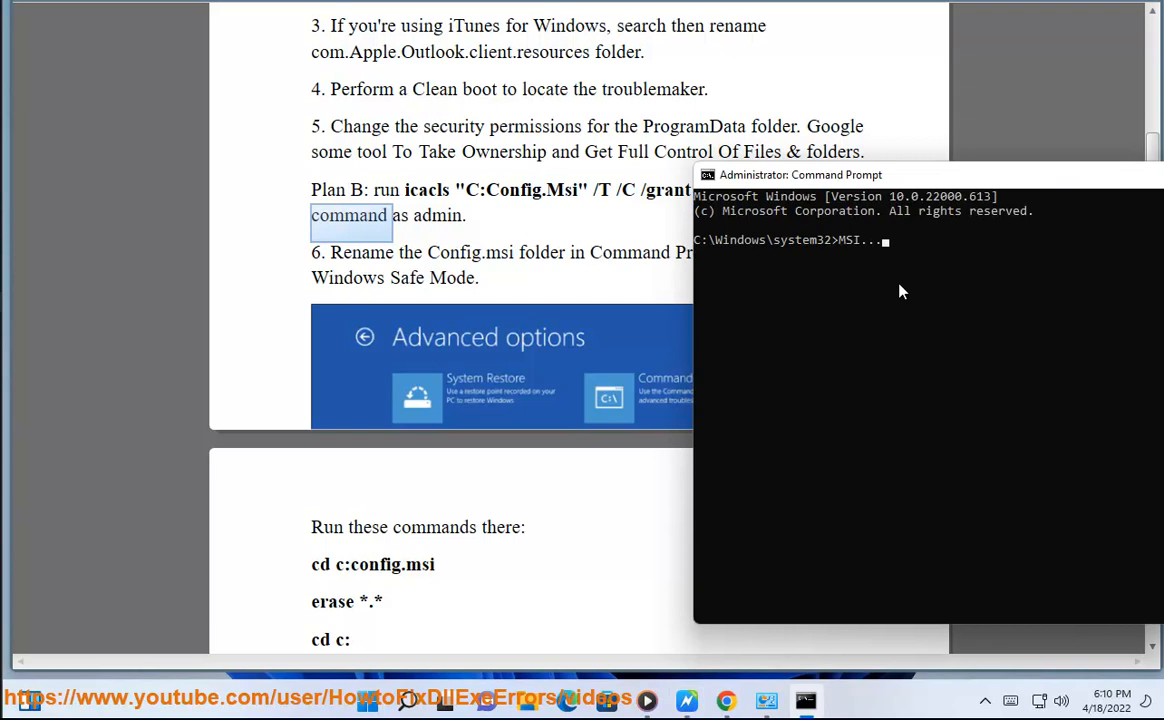
text(ICACLS....)
Step: Highlight the words about renaming the Config.msi folder in item 6 of the document
scroll(379, 552, down, 2)
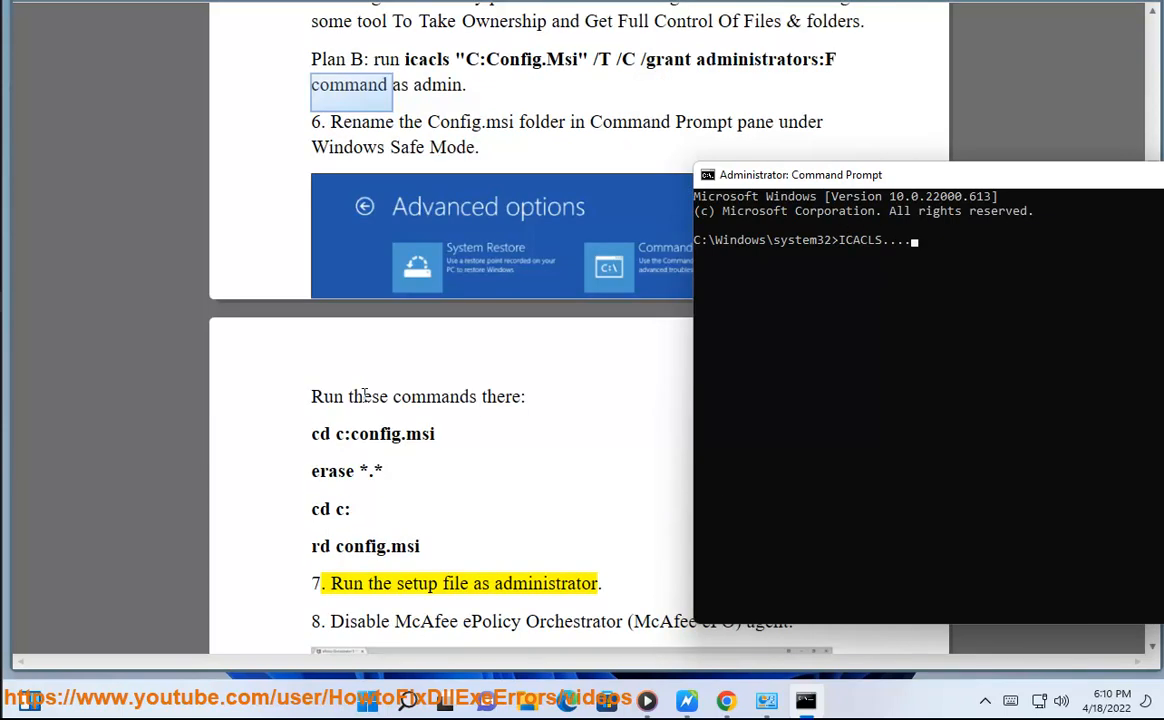
click(474, 397)
drag(569, 121, 348, 121)
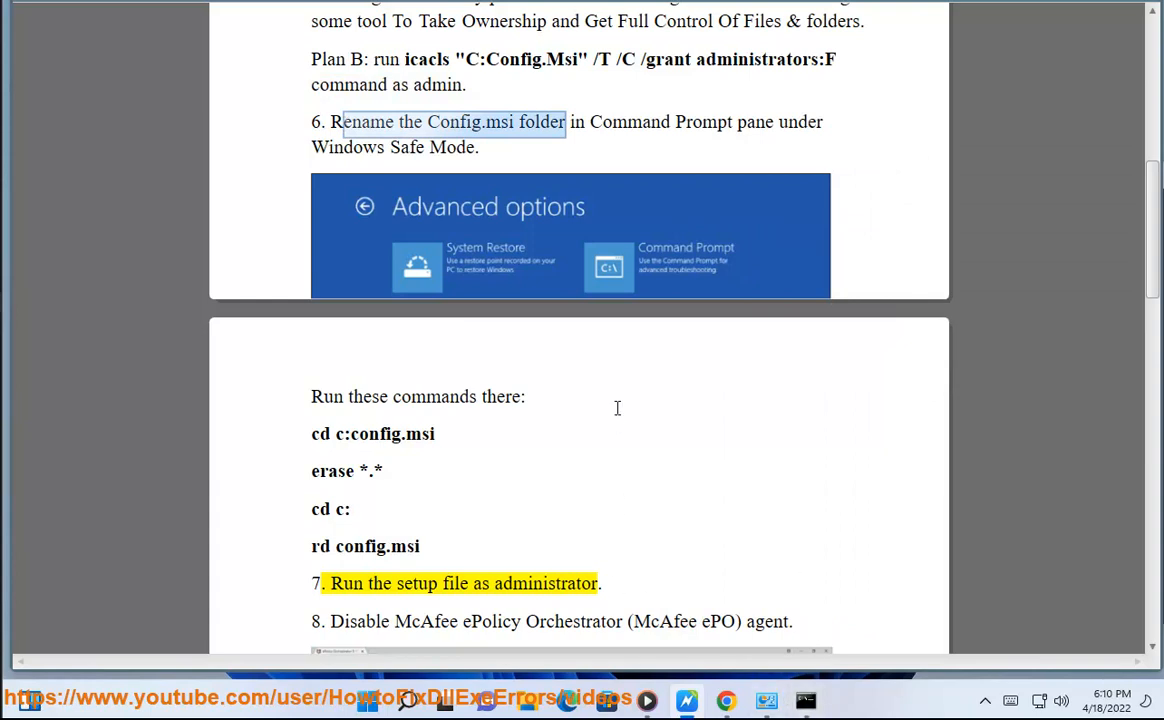
Step: Select Safe boot with the Minimal option in System Configuration's boot settings, then dismiss the dialog
key(super+r)
click(172, 638)
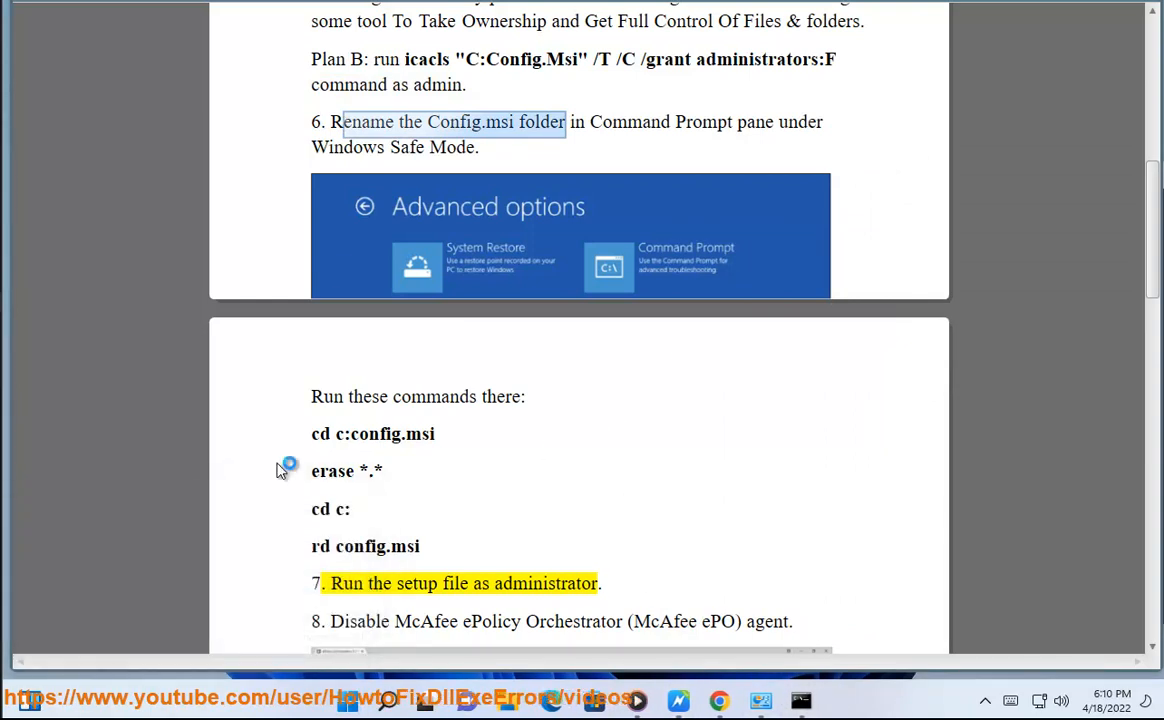
click(395, 169)
click(368, 343)
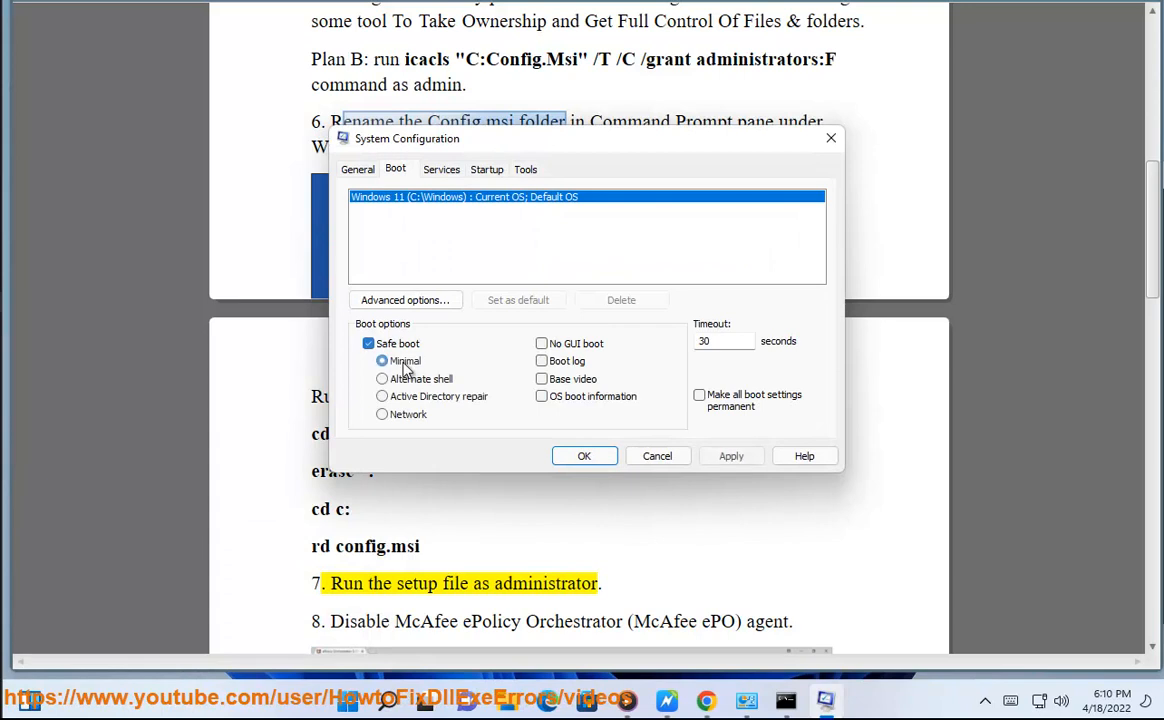
click(600, 456)
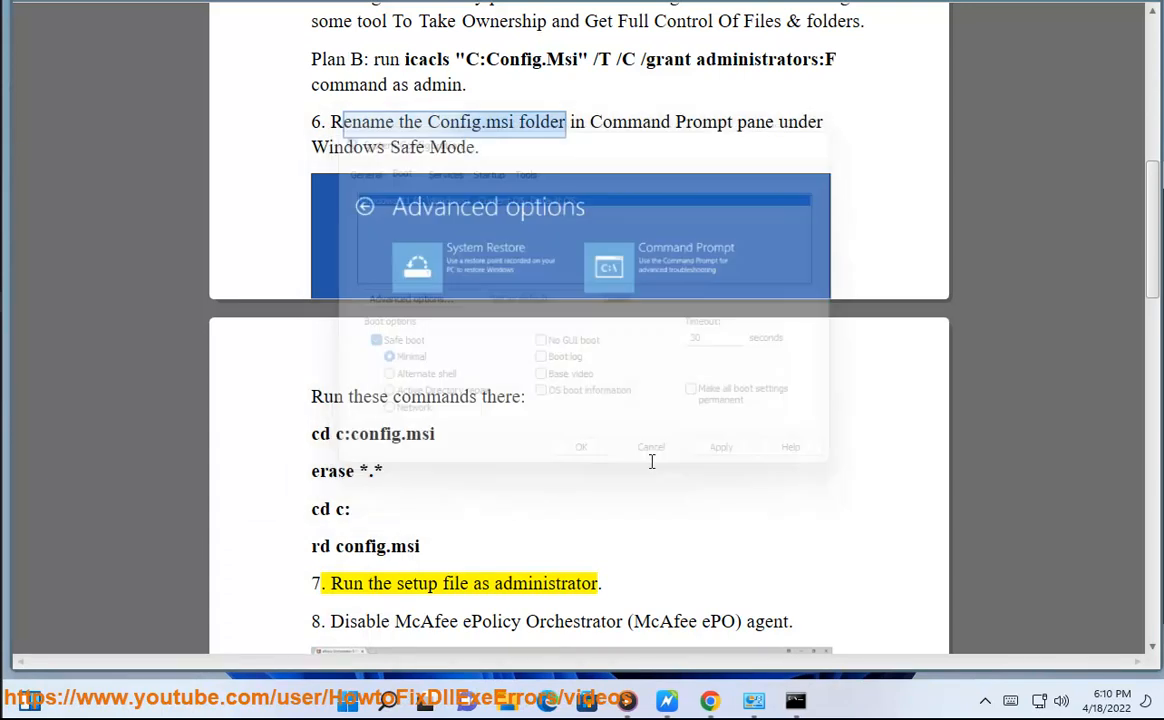
Step: Replace the leftover text in the administrator Command Prompt with "CD C:CONFIG.MSI" and run the command
click(806, 700)
key(BackSpace)
key(BackSpace)
key(BackSpace)
key(BackSpace)
key(BackSpace)
key(BackSpace)
key(BackSpace)
key(BackSpace)
key(BackSpace)
key(BackSpace)
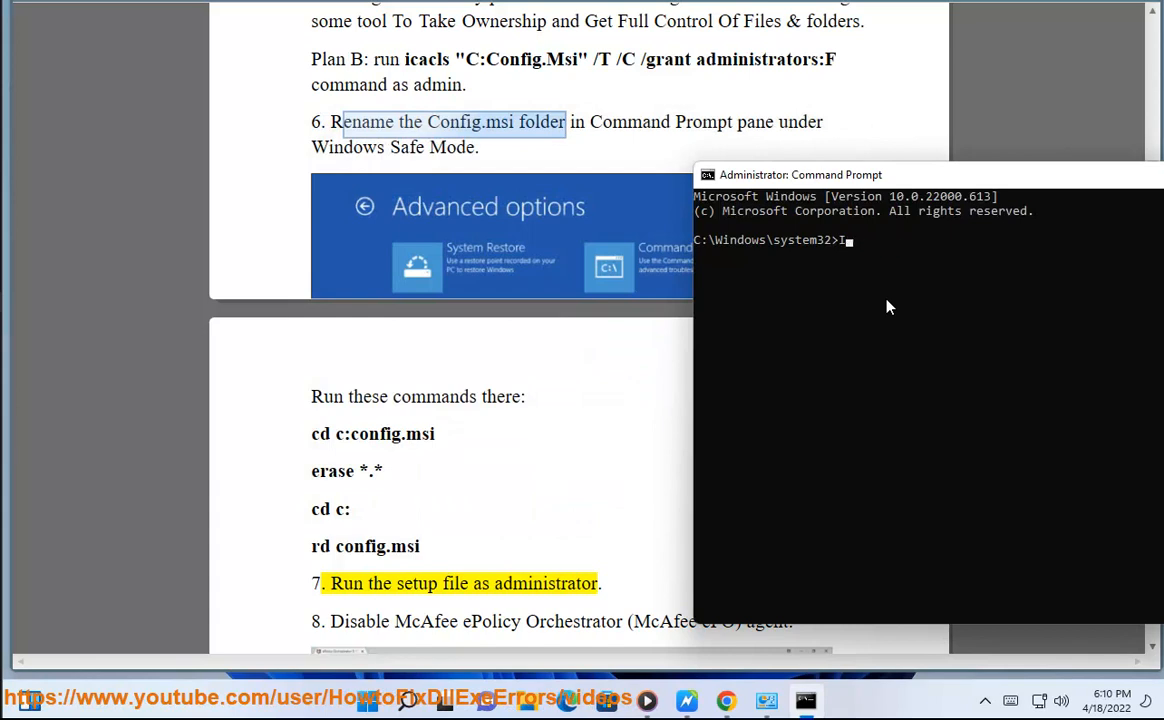
text(C)
text(D C:CONGI)
key(BackSpace)
key(BackSpace)
key(BackSpace)
text(NFIG.MSI)
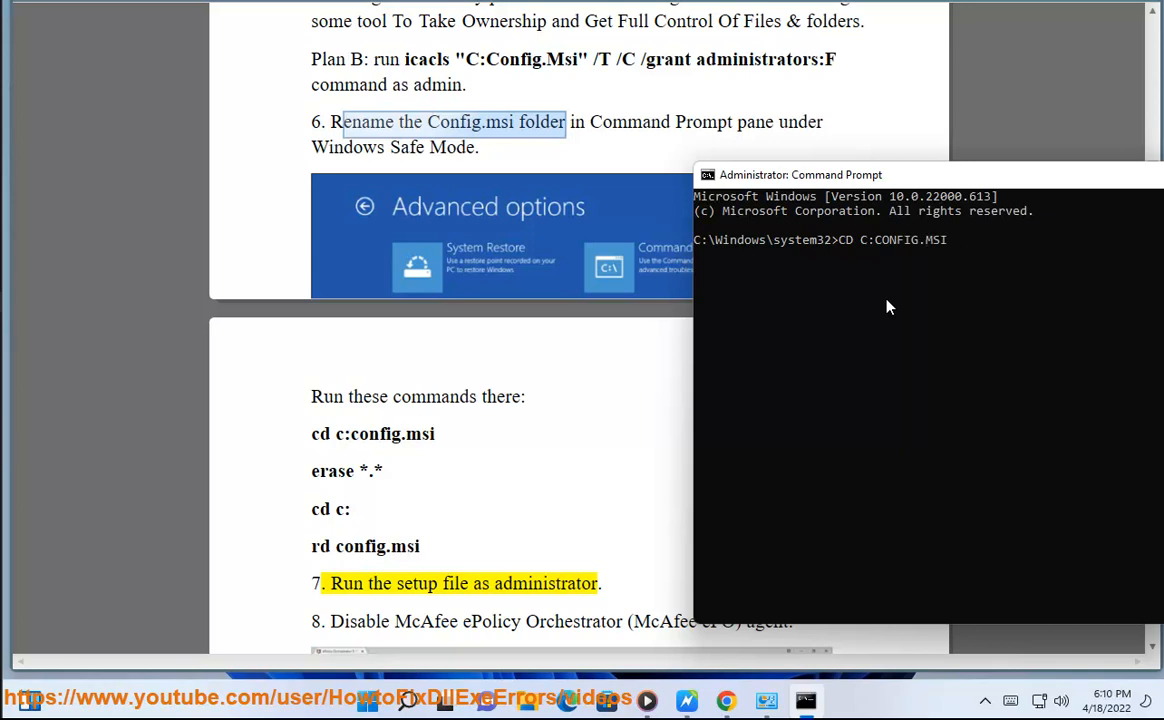
key(Return)
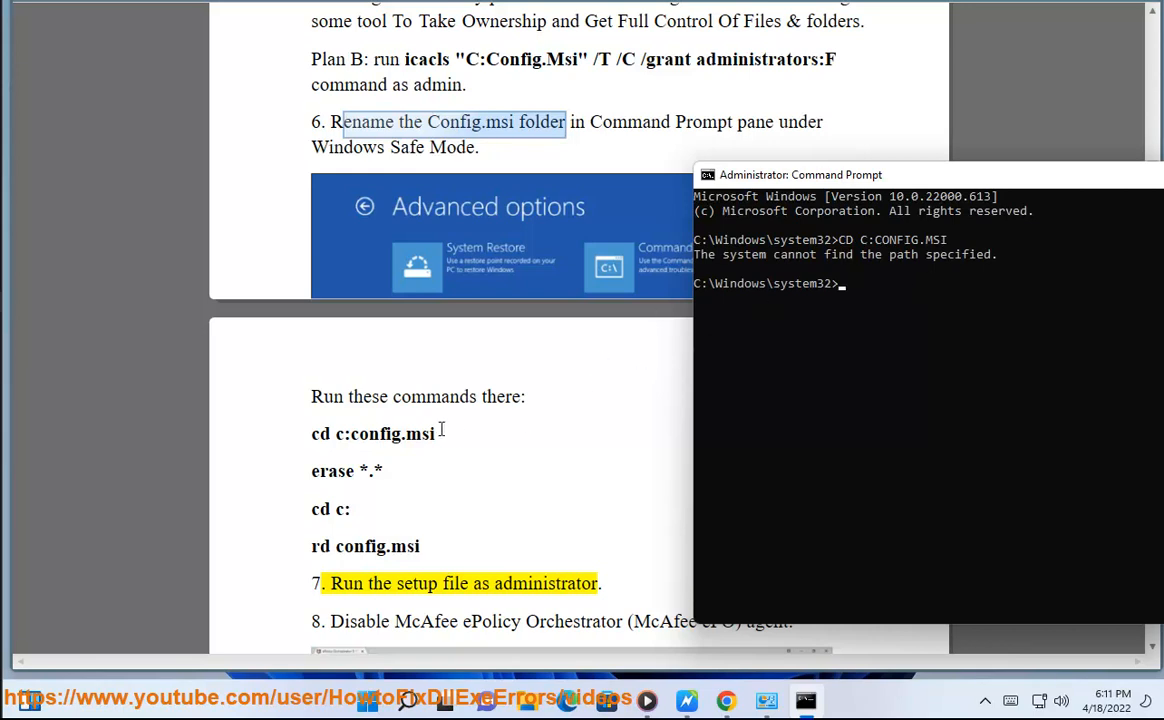
Step: Highlight "setup file as administrator" in item 7, then bring up the Run as administrator option for GoogleDriveSetup.exe in Downloads
click(442, 470)
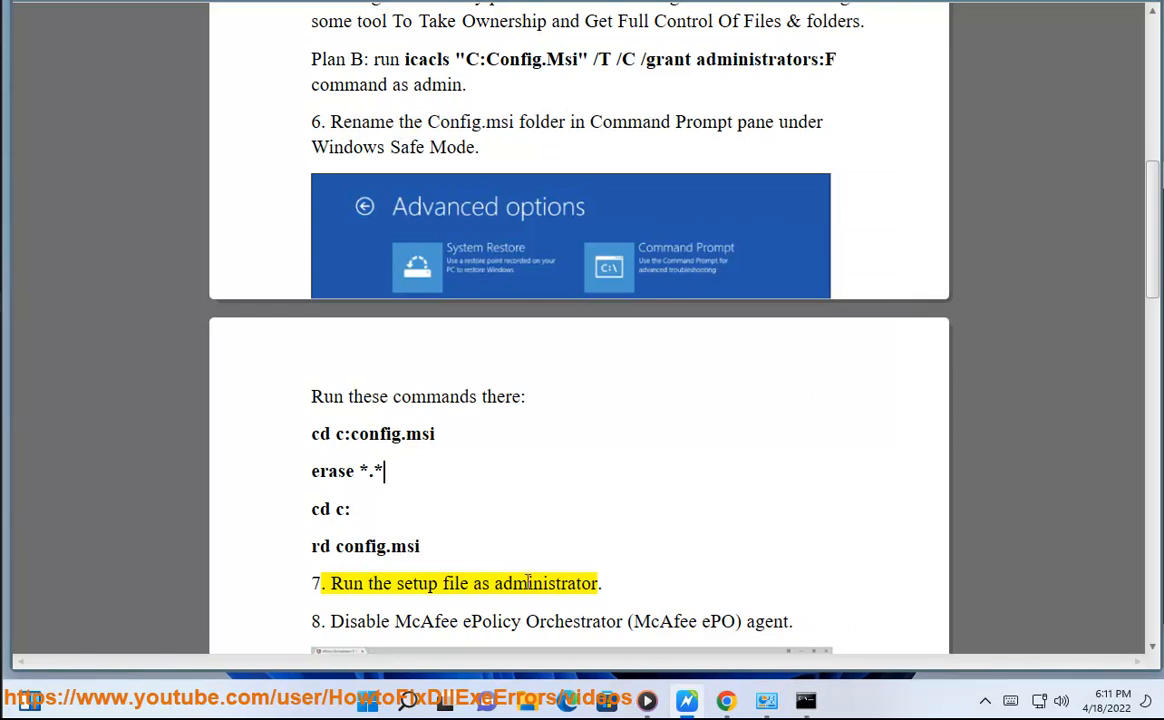
drag(398, 588, 611, 584)
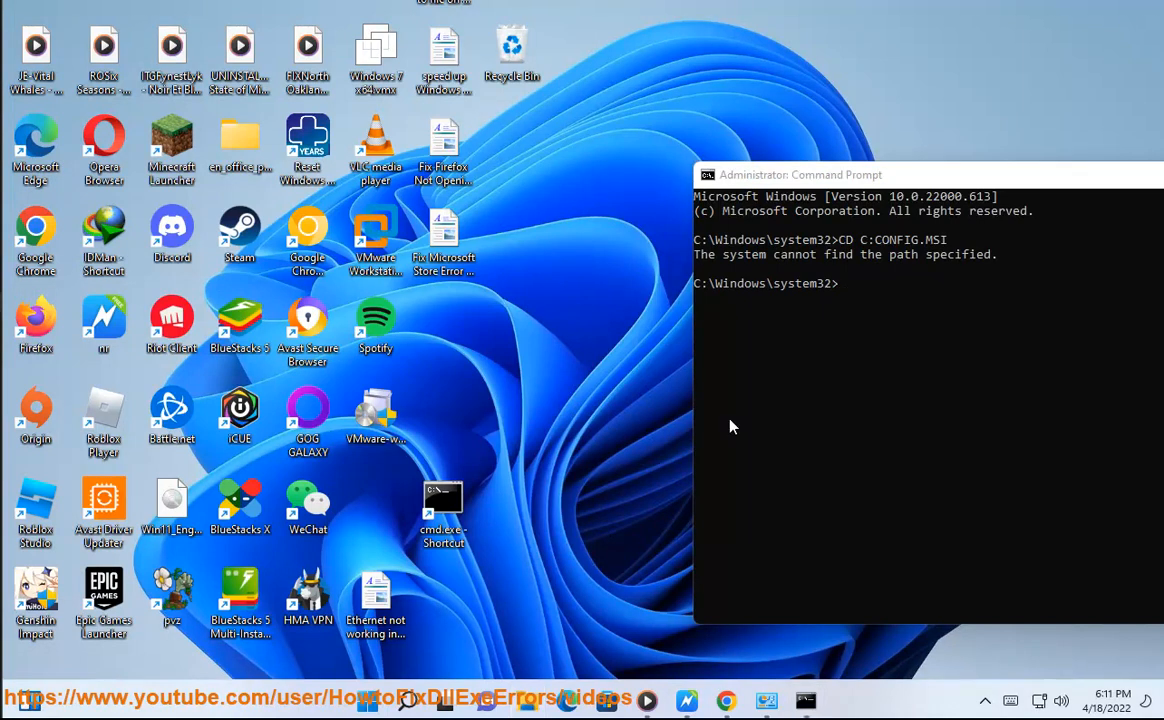
key(super+e)
click(170, 247)
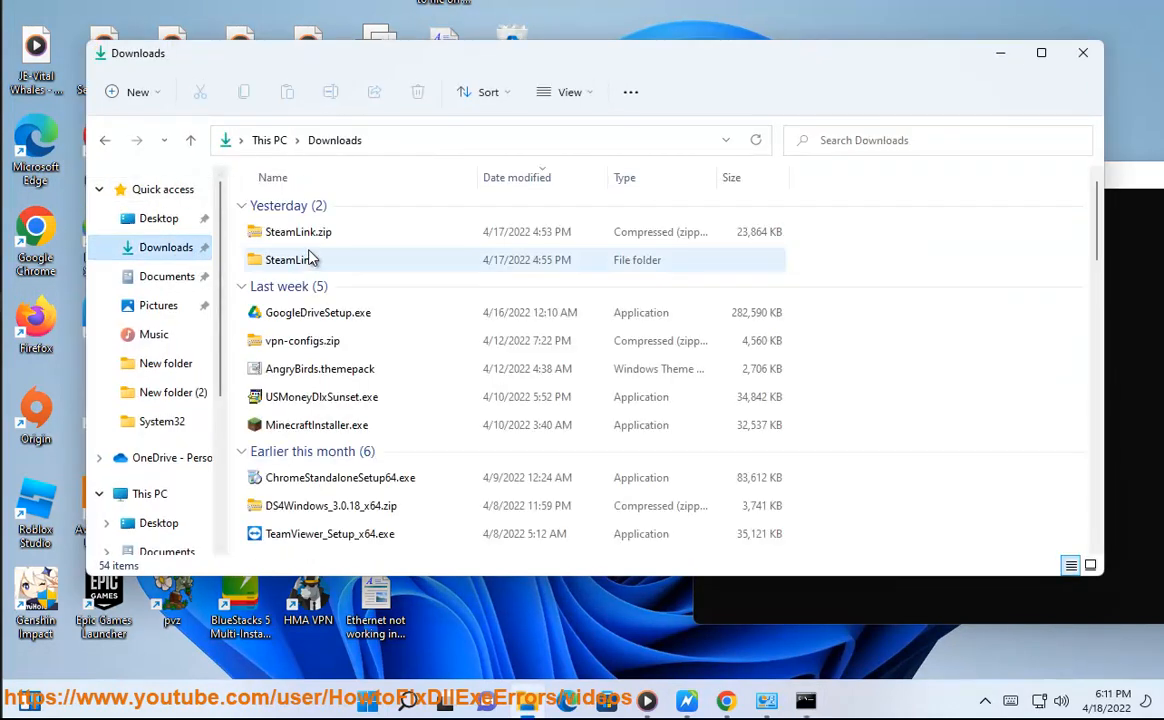
click(320, 313)
right_click(320, 316)
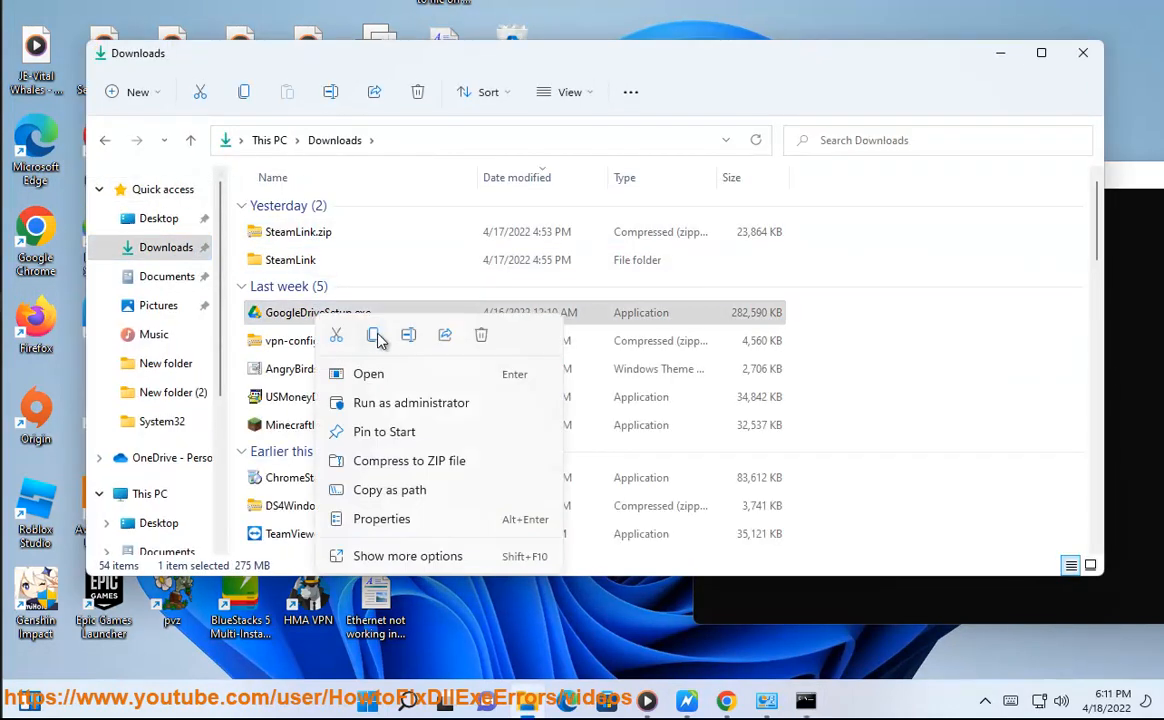
click(1090, 62)
click(1089, 58)
Step: Close the administrator Command Prompt and read items 8 to 10 of the document
drag(1068, 164, 644, 190)
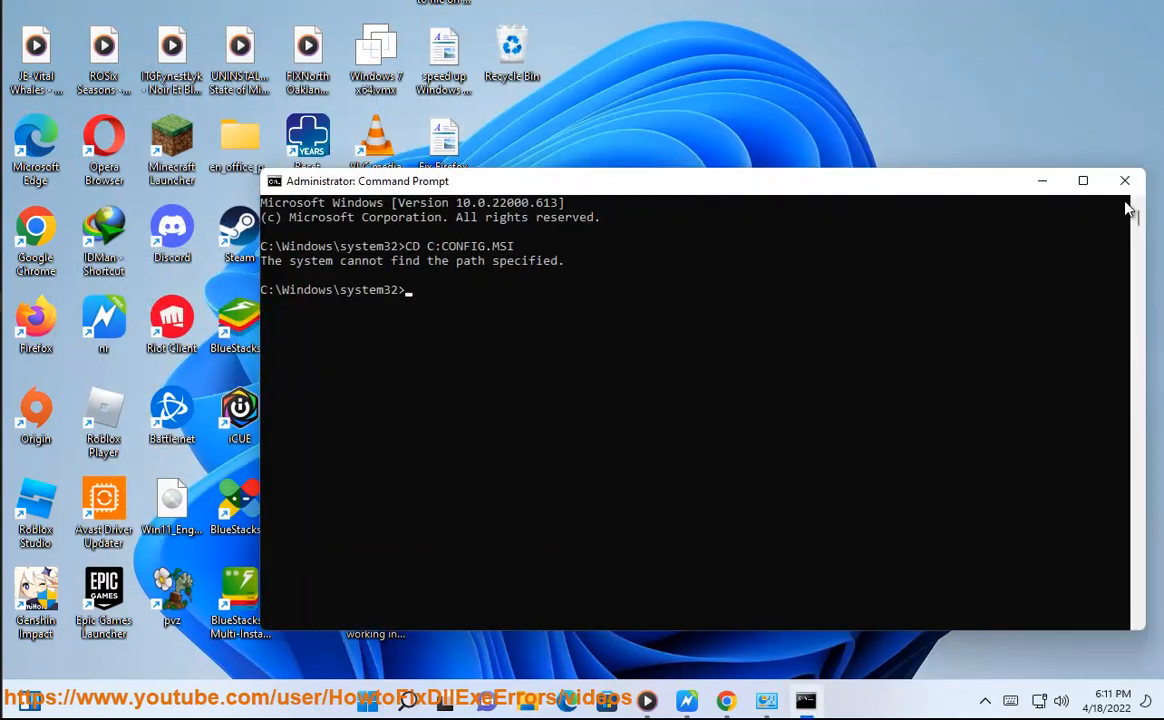
click(1117, 177)
click(702, 700)
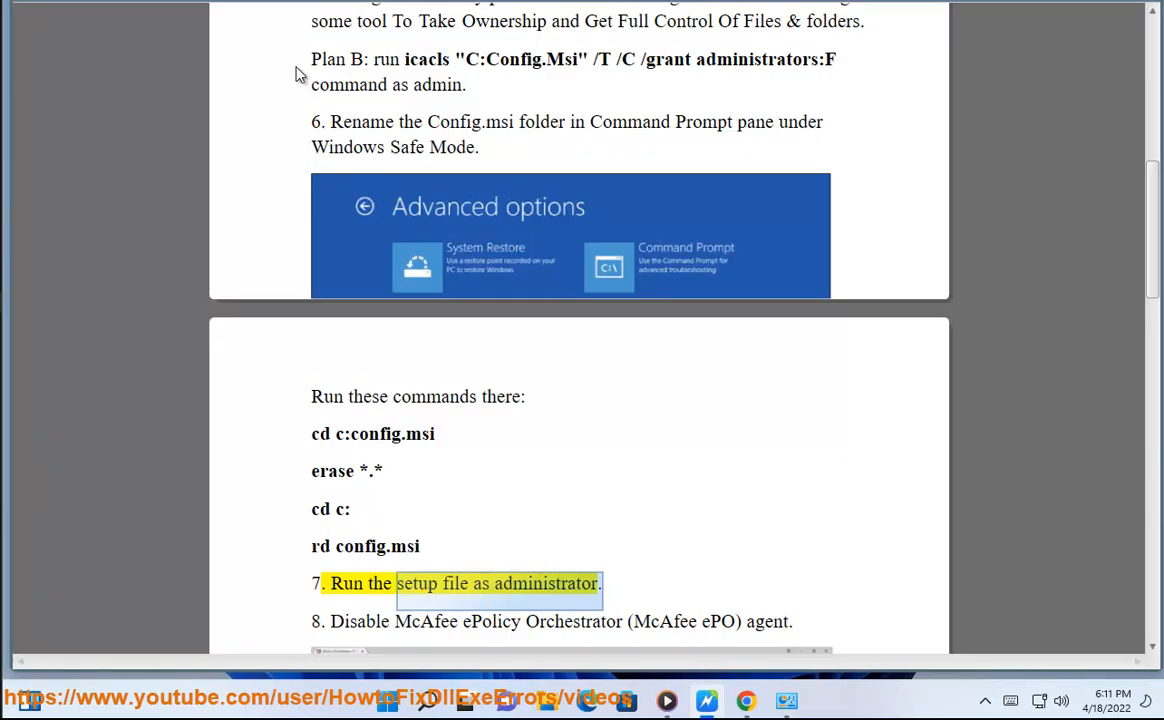
scroll(655, 470, down, 1)
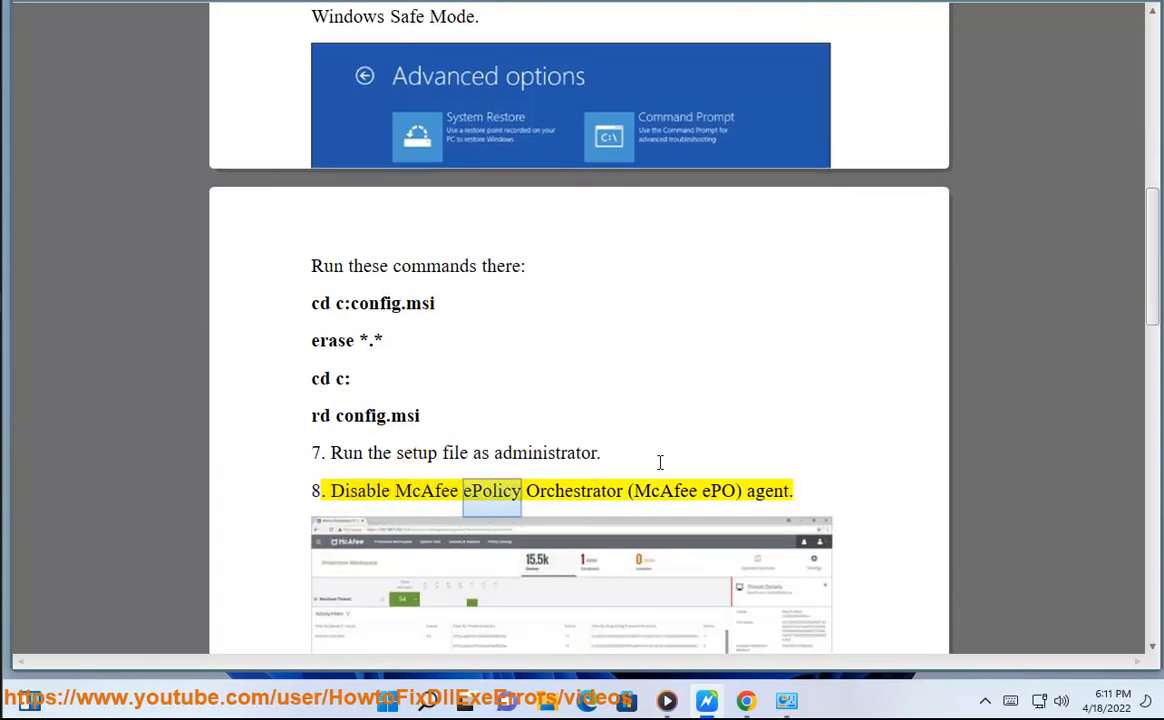
scroll(663, 458, down, 2)
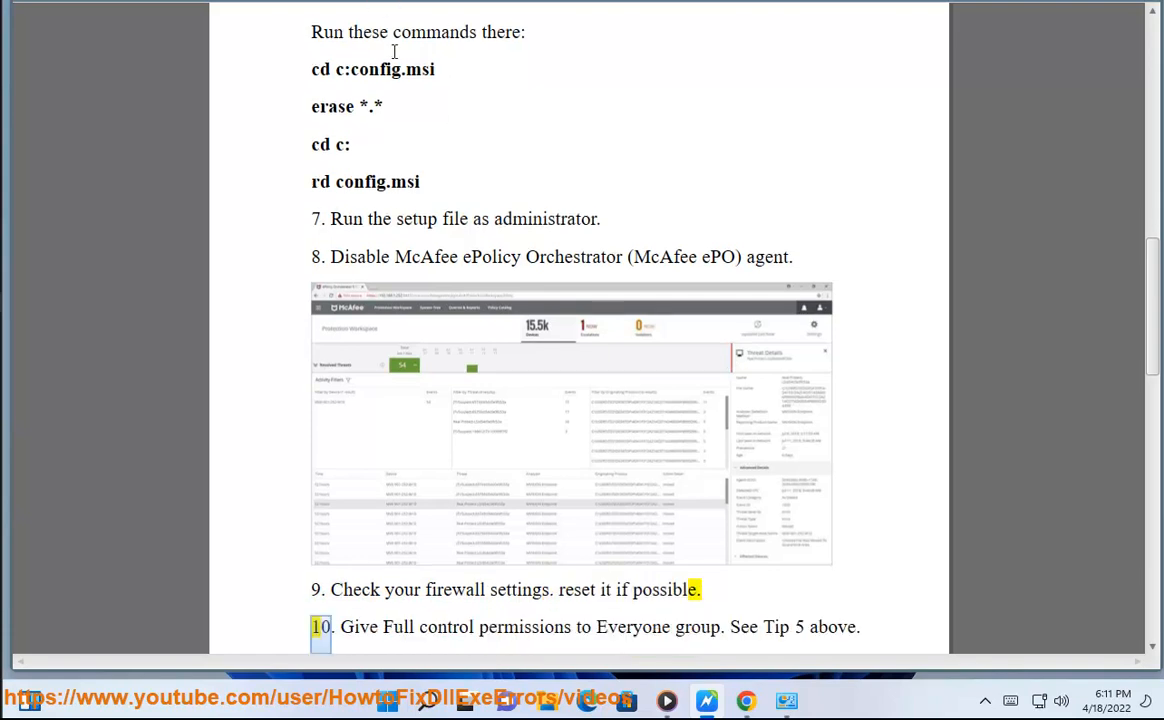
Step: View the Restore defaults page of Windows Defender Firewall in Control Panel, then close Control Panel
click(427, 700)
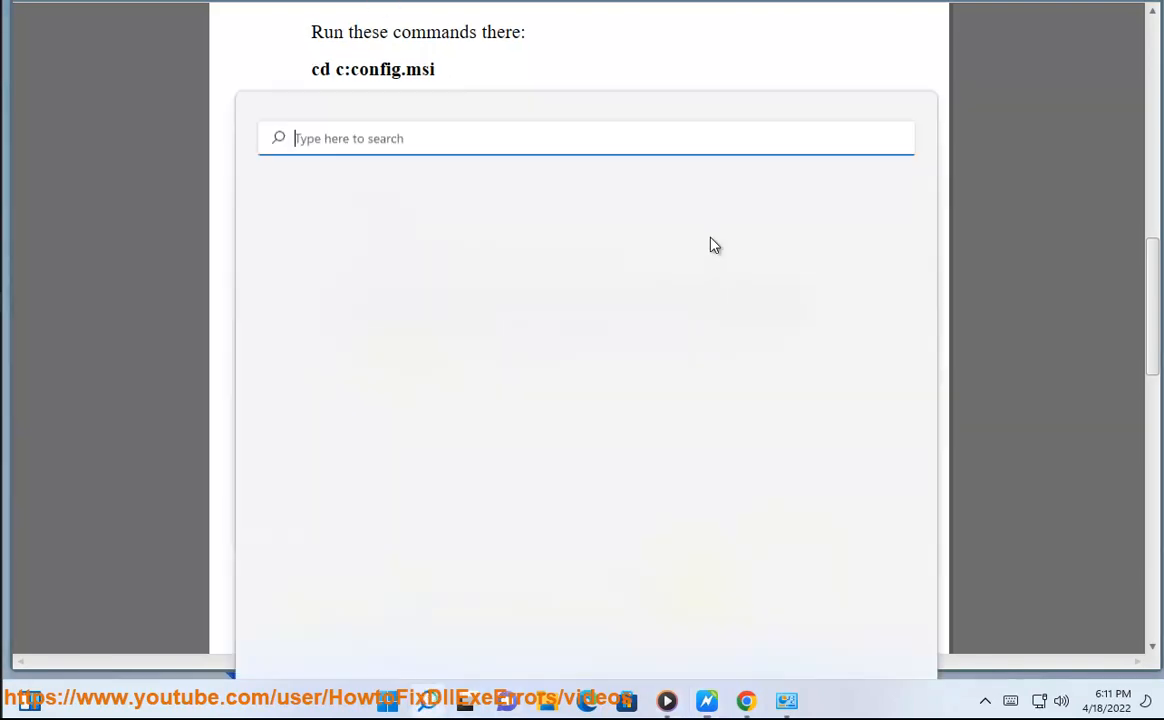
click(786, 700)
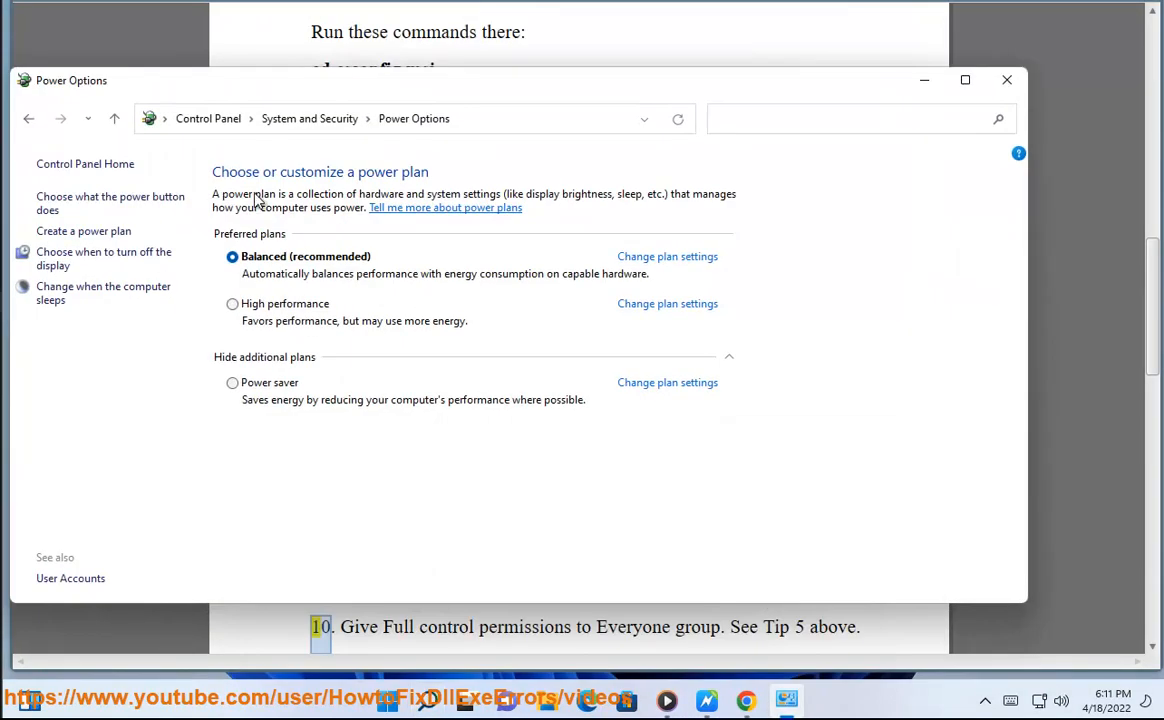
click(90, 163)
click(288, 221)
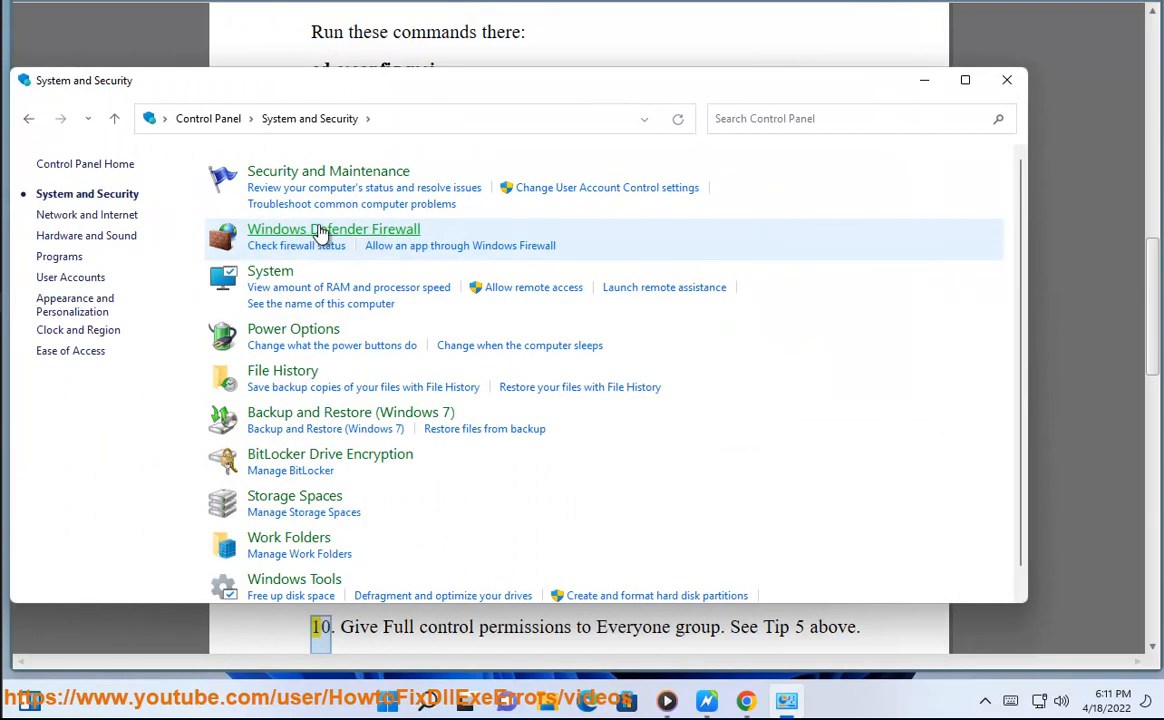
click(330, 232)
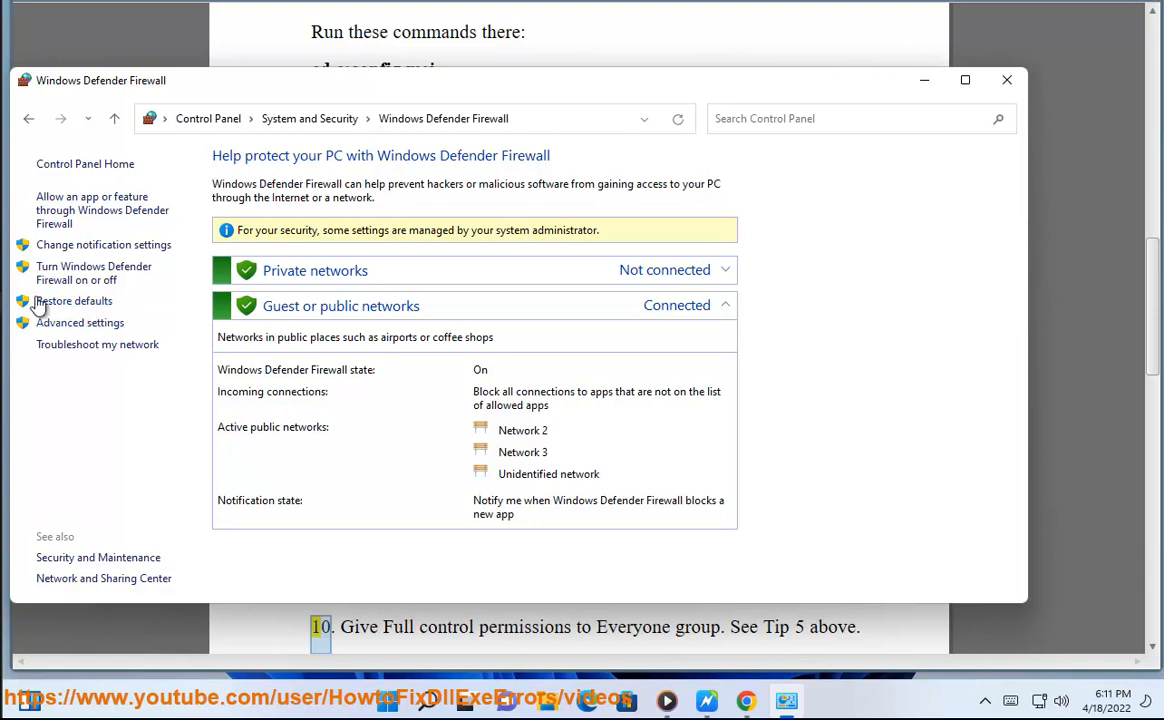
click(72, 301)
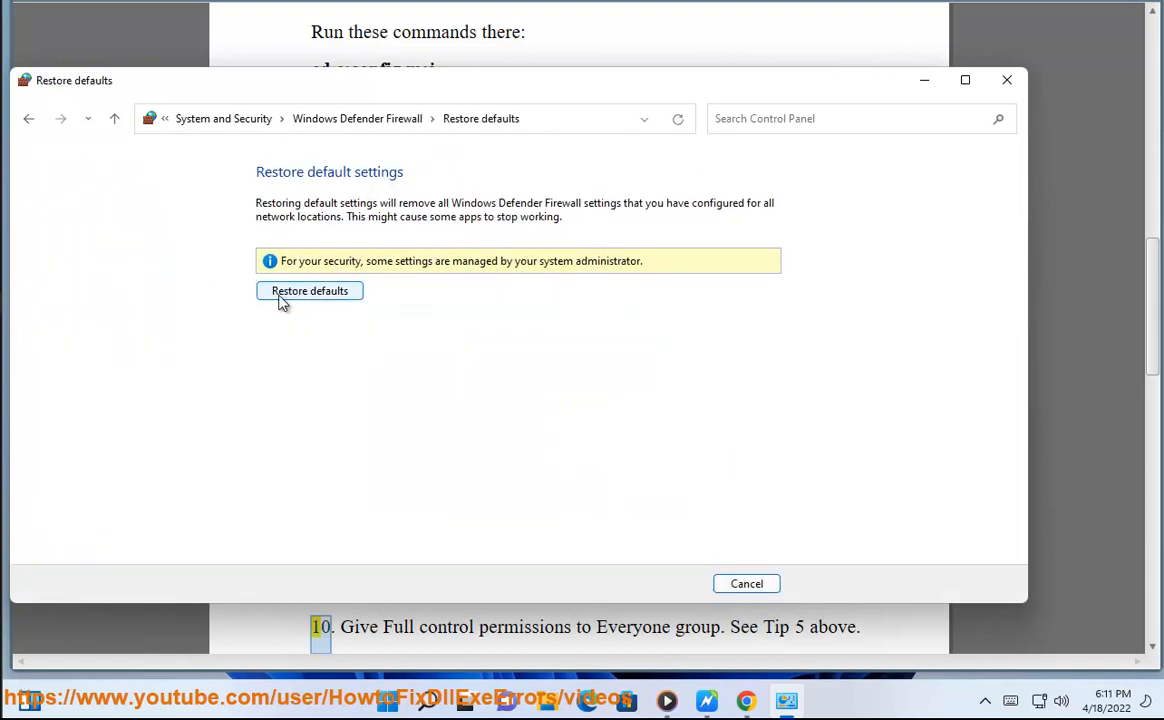
click(332, 120)
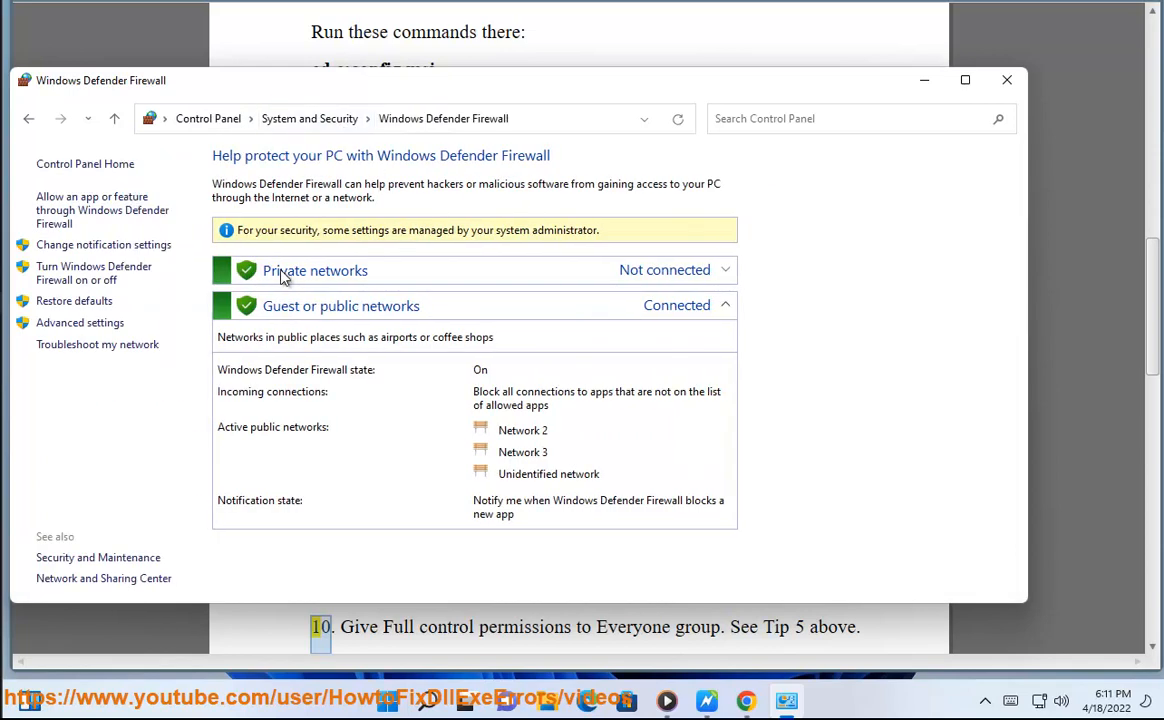
click(1007, 80)
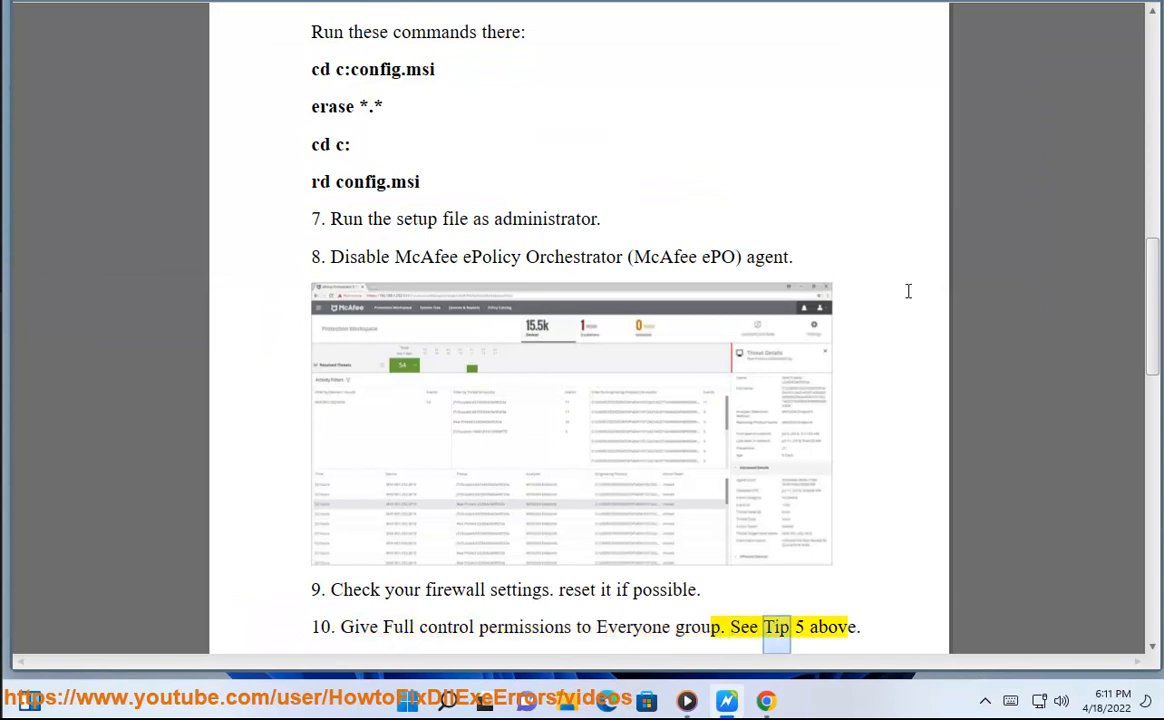
Step: Revisit the take ownership search results in the browser, then read items 11 to 14 of the document
scroll(637, 320, down, 1)
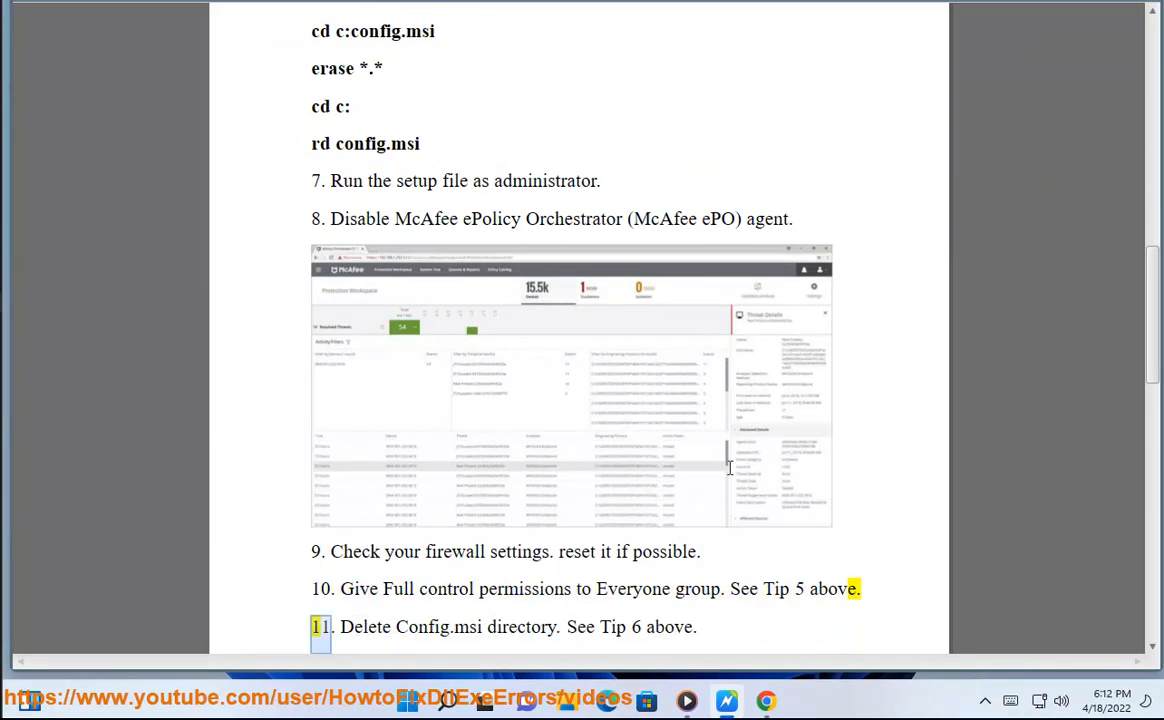
click(766, 699)
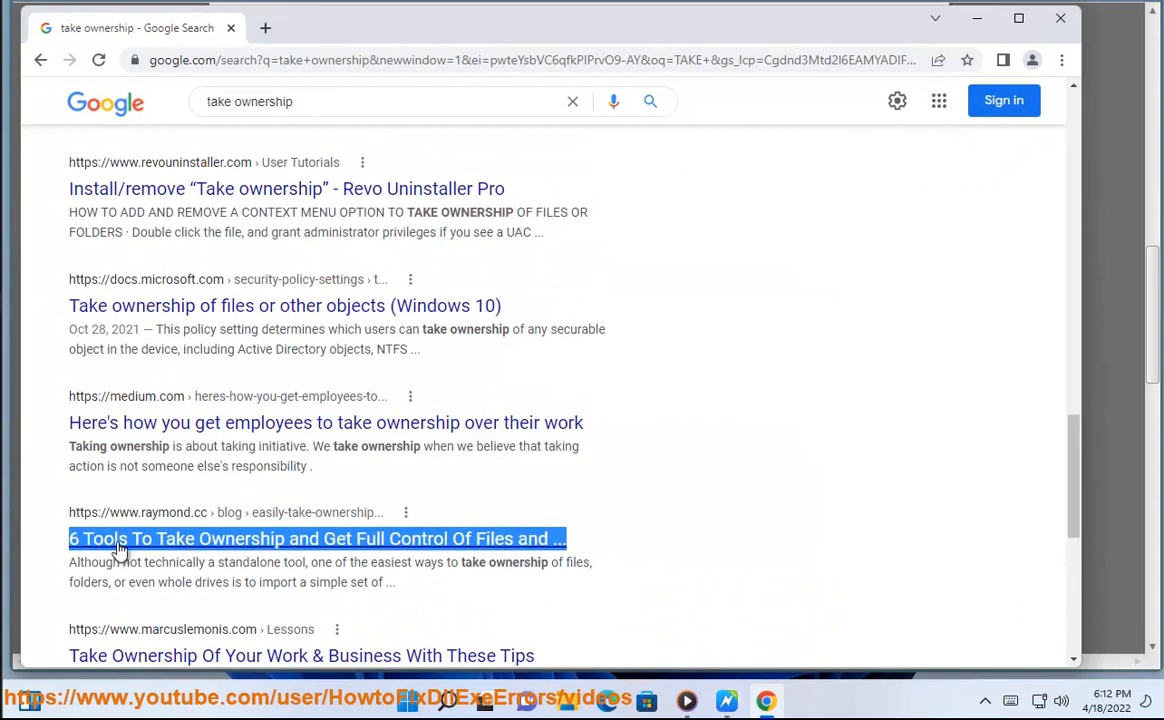
click(977, 18)
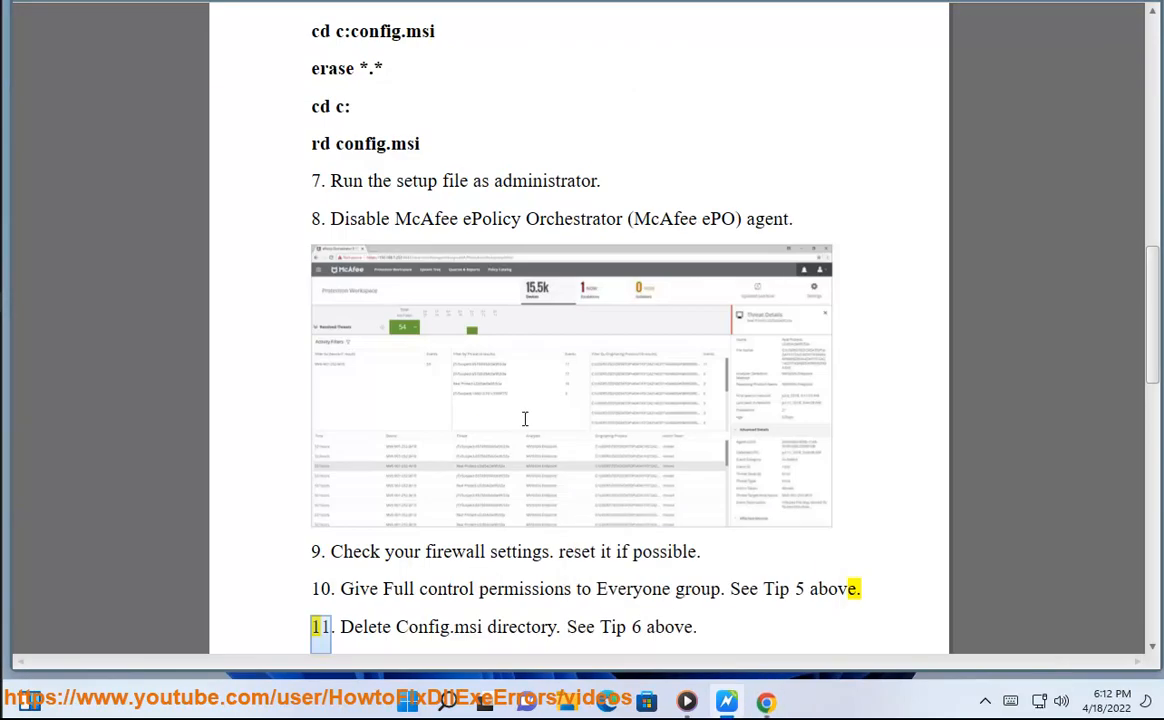
scroll(564, 231, down, 3)
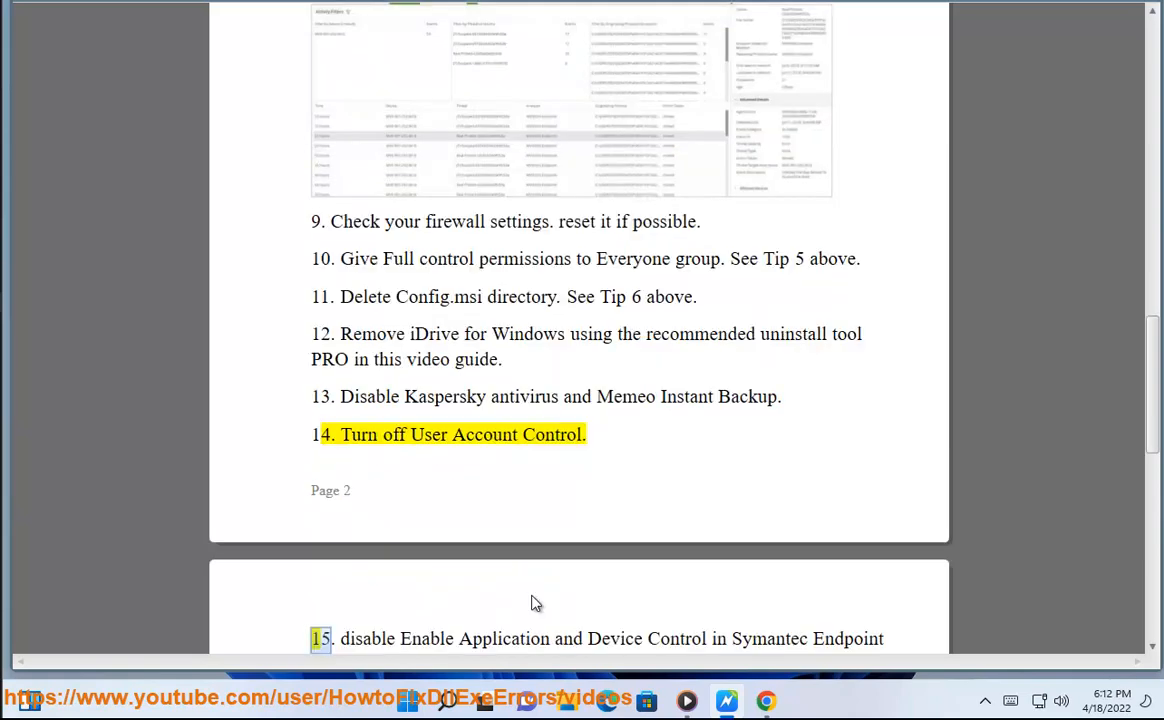
Step: Find the User Account Control settings by searching for "UAC", lower the notification level to Never notify, and cancel the change
click(447, 703)
text(UA)
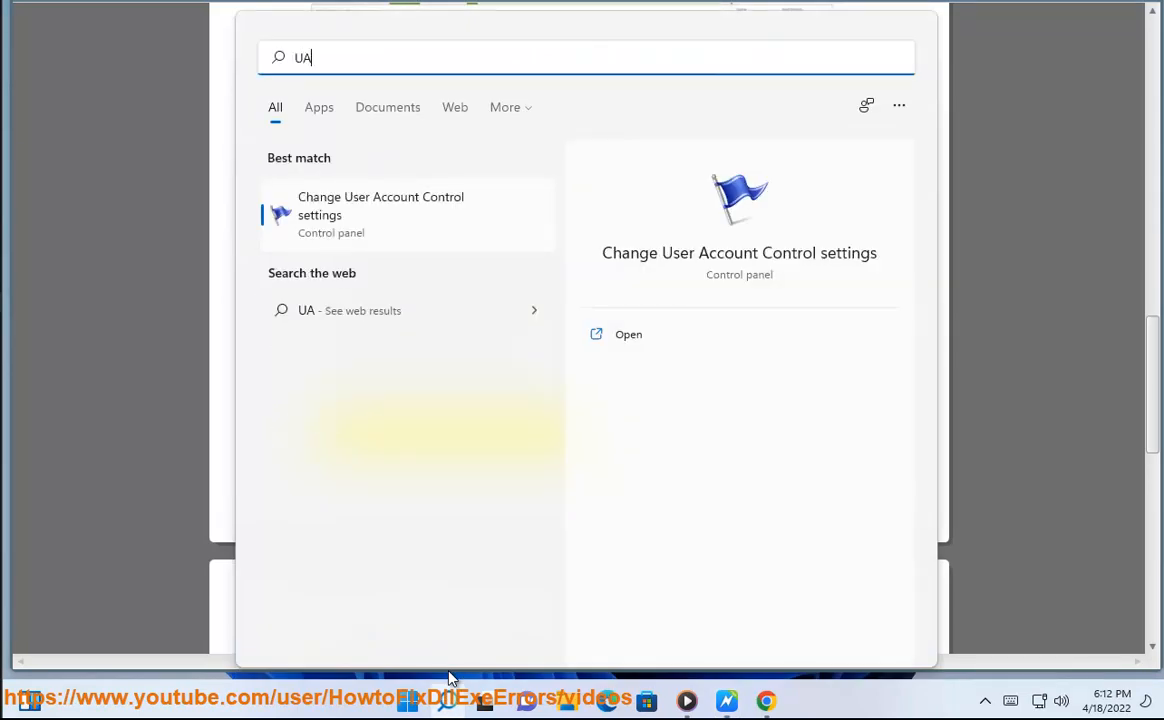
text(C)
click(380, 226)
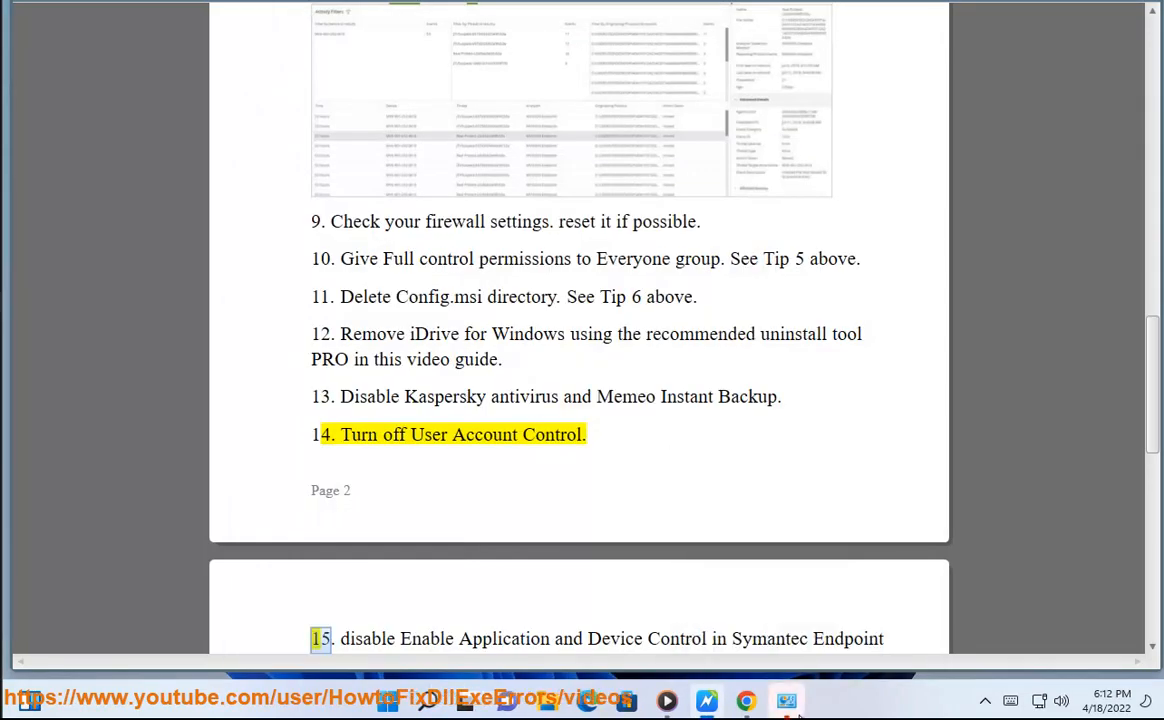
drag(389, 276, 378, 396)
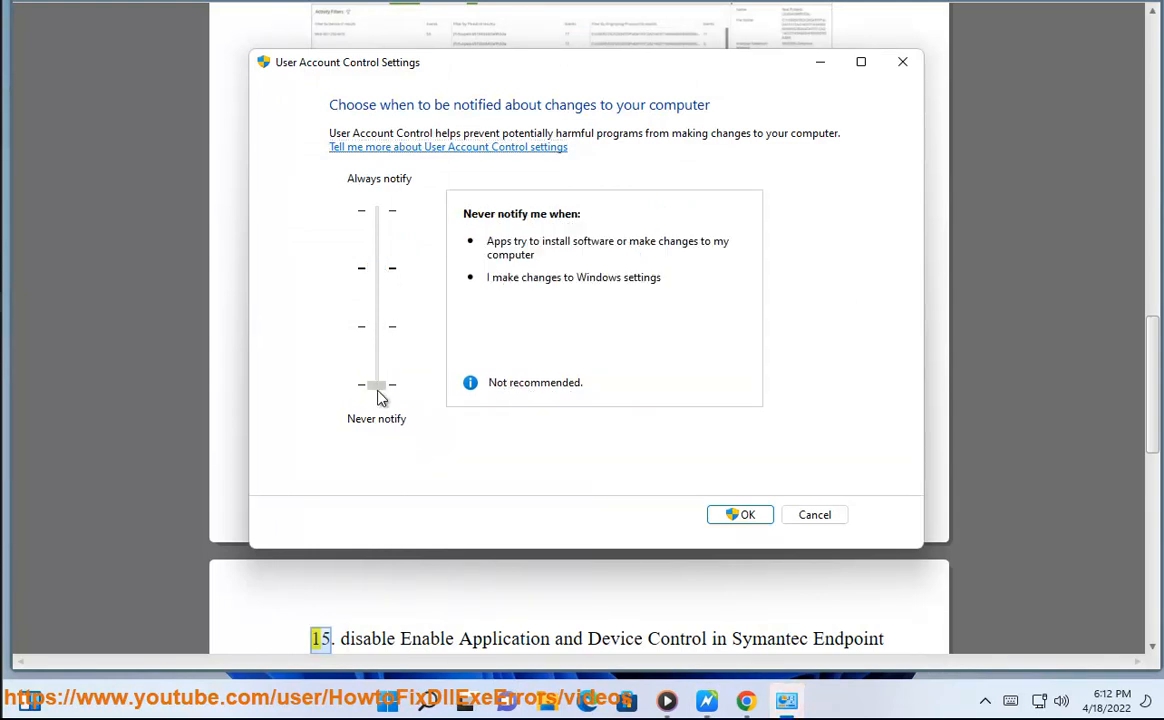
click(819, 516)
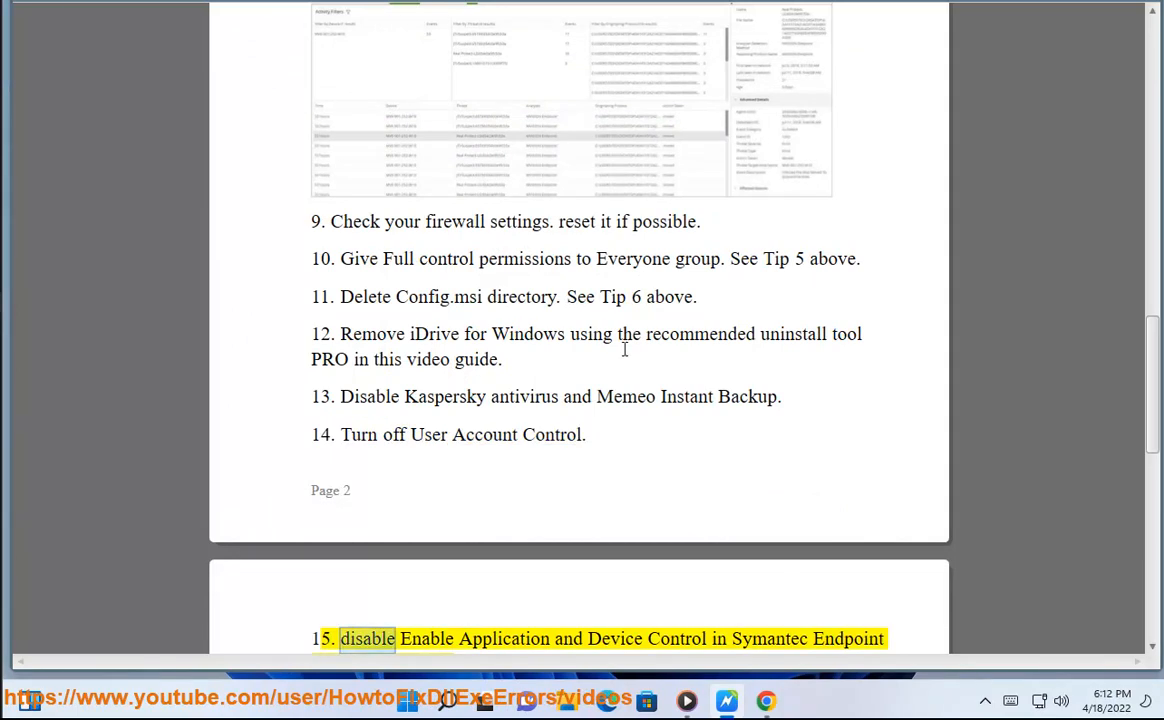
Step: Examine item 15 of the document on disabling Application and Device Control in Symantec Endpoint Protection
scroll(655, 397, down, 2)
scroll(655, 397, down, 4)
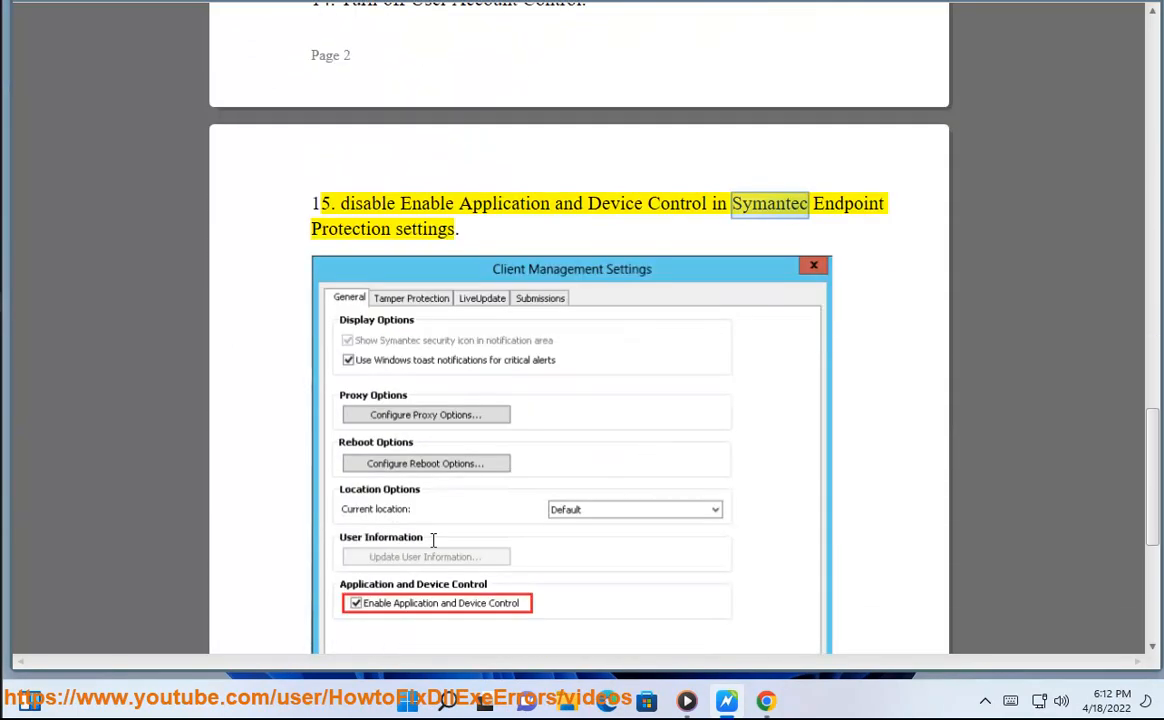